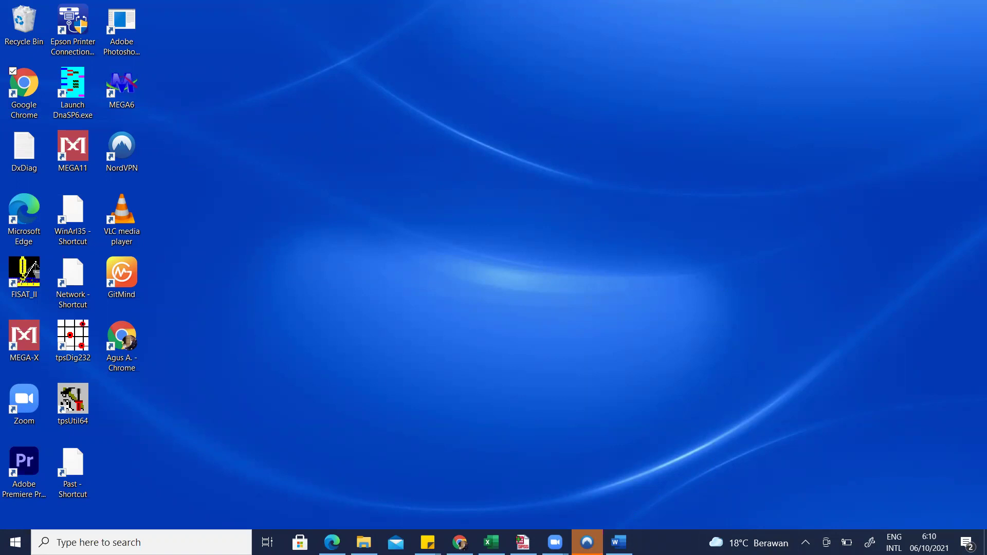
Switch to the RLB untuk SPSS workbook in Excel and copy the data values in B2:F31 without the headers
{"action": "left_click", "coordinate": [492, 542]}
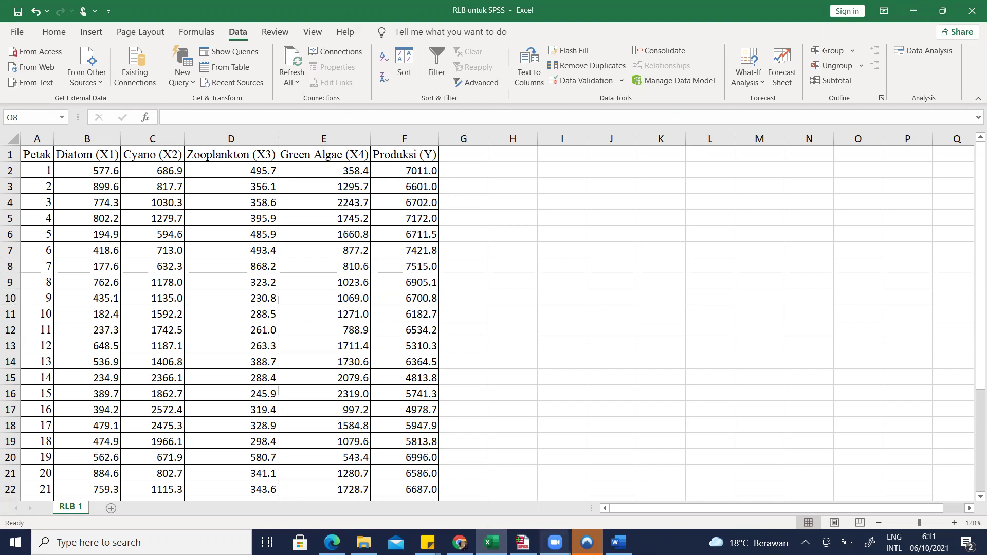
{"action": "left_click", "coordinate": [523, 543]}
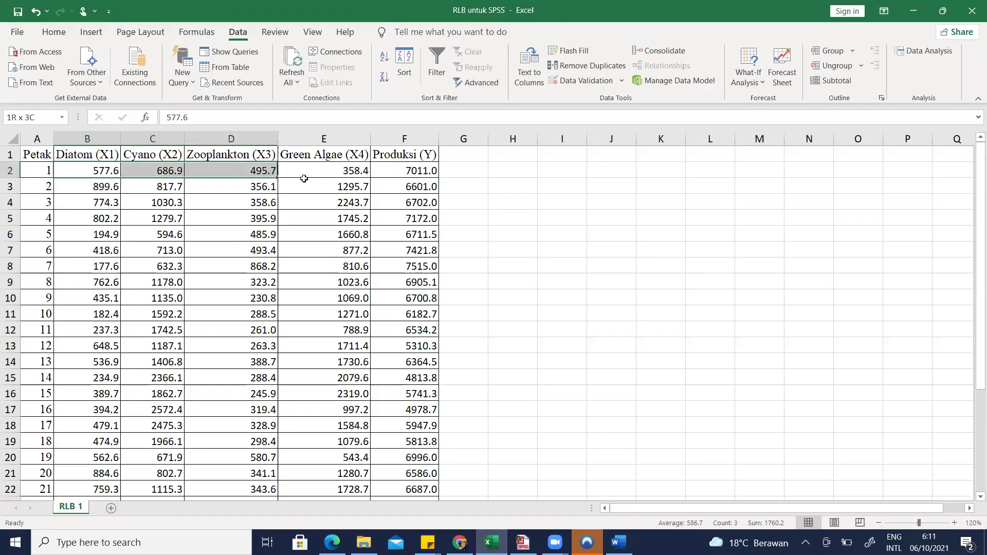
{"action": "left_click_drag", "start_coordinate": [304, 179], "coordinate": [406, 227]}
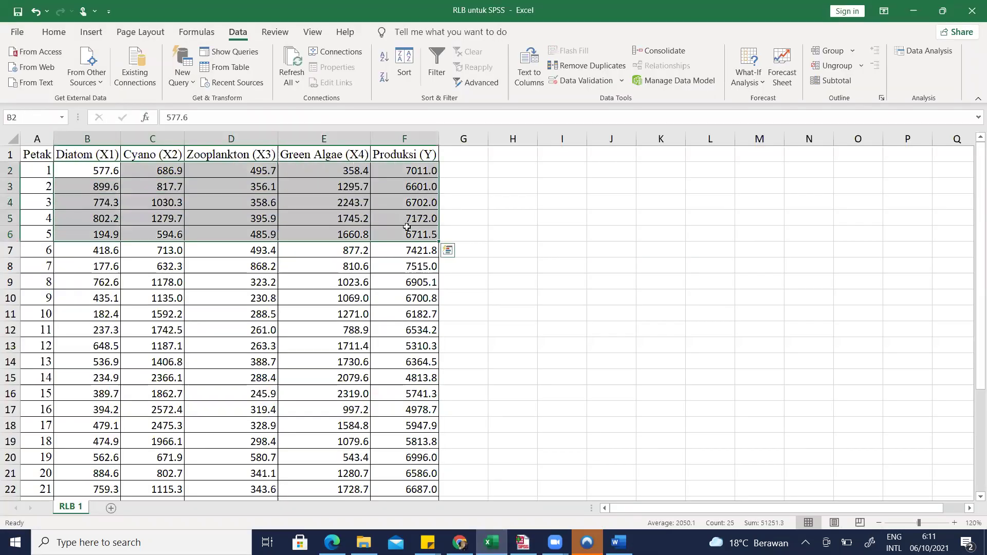
{"action": "key", "text": "ctrl+shift+Down"}
{"action": "key", "text": "ctrl+c"}
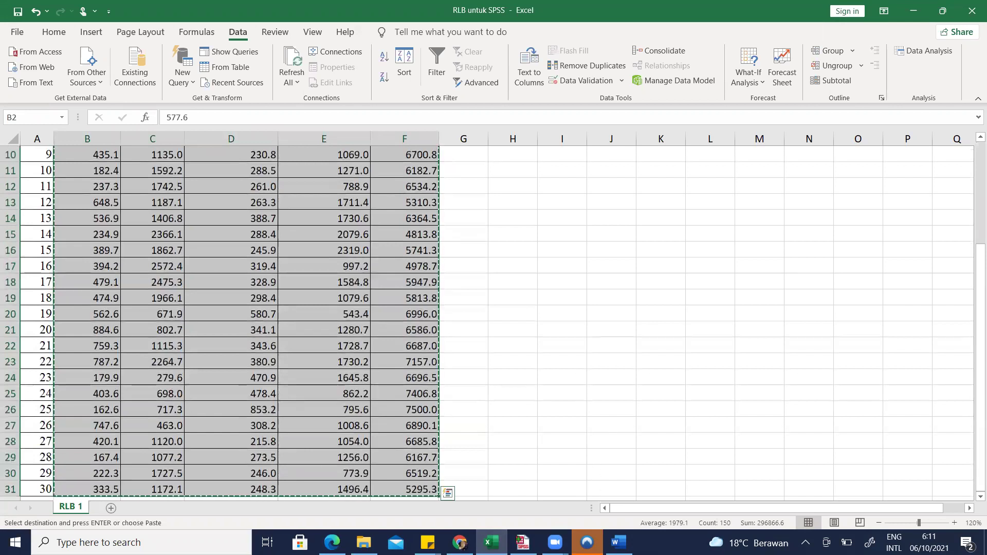
Switch to SPSS and paste the copied values into the empty data sheet, starting at the first cell
{"action": "key", "text": "alt+Tab"}
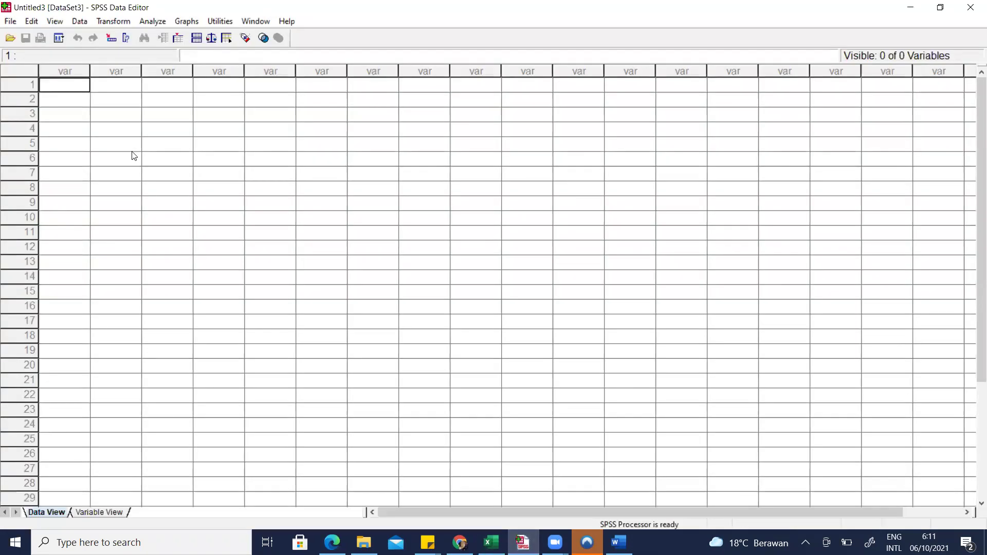
{"action": "key", "text": "ctrl+v"}
{"action": "scroll", "coordinate": [83, 309], "scroll_direction": "down", "scroll_amount": 4}
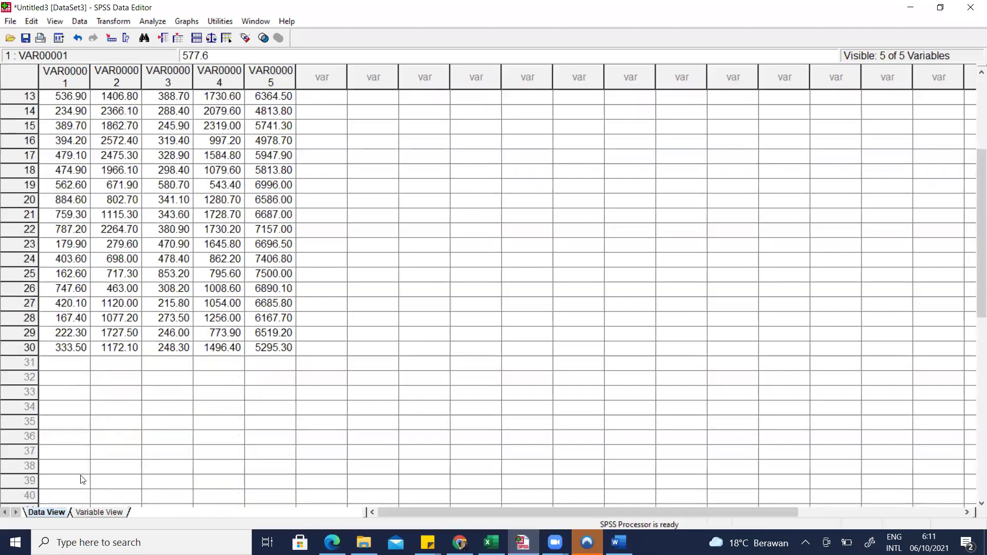
Rename the five variables in order as Diatom, Cyano, Zoo, GA and Produksi
{"action": "left_click", "coordinate": [94, 513]}
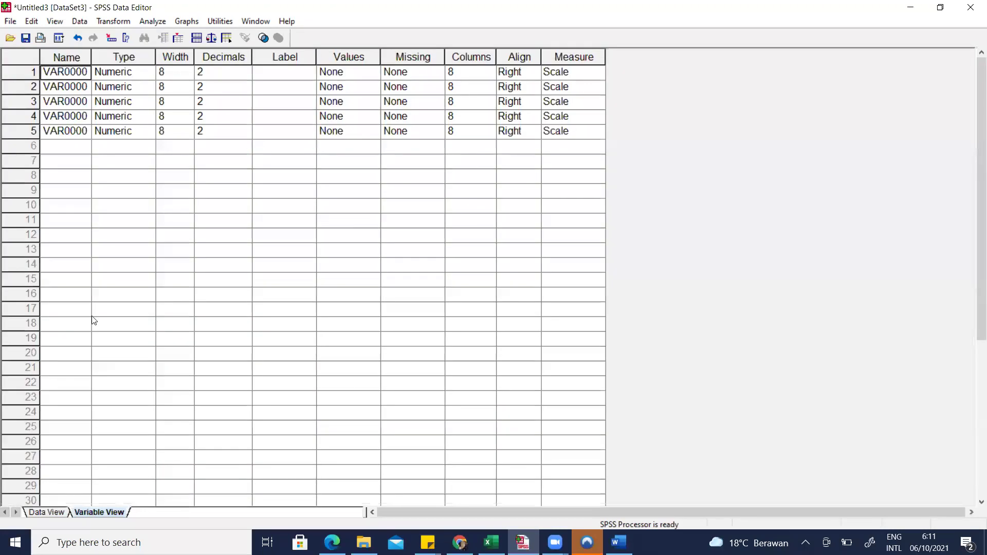
{"action": "double_click", "coordinate": [69, 76]}
{"action": "type", "text": "Diatom"}
{"action": "key", "text": "Return"}
{"action": "type", "text": "Cyano"}
{"action": "key", "text": "Return"}
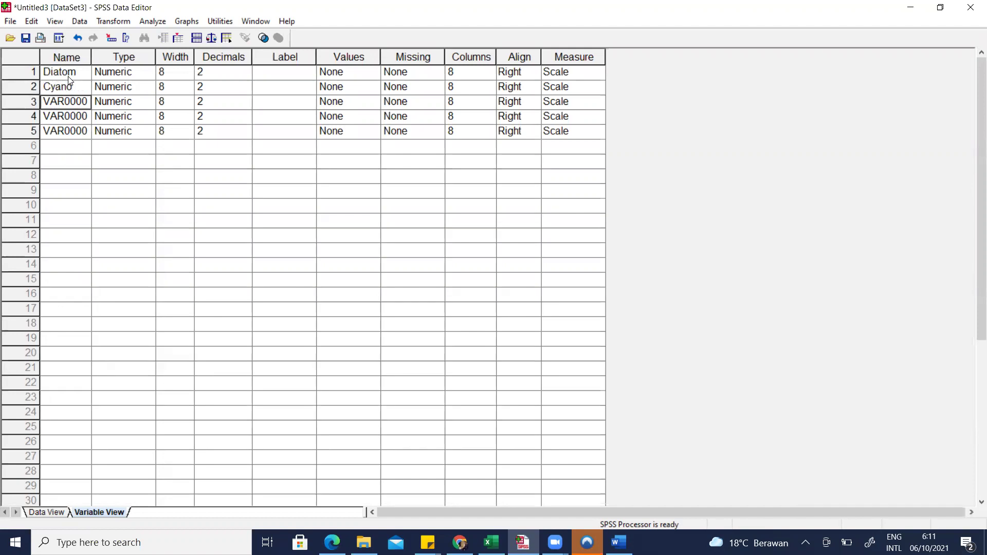
{"action": "type", "text": "Zoo"}
{"action": "key", "text": "Return"}
{"action": "type", "text": "GA"}
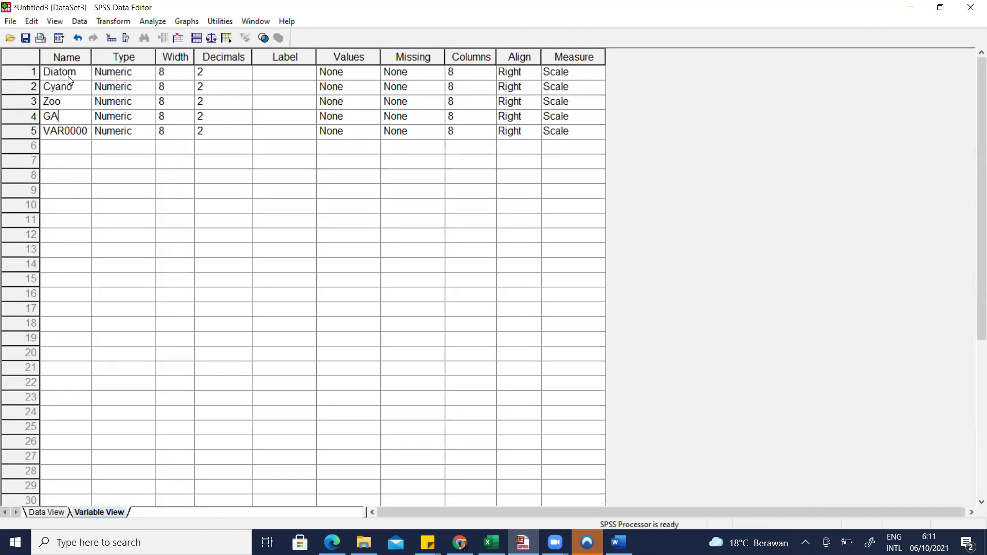
{"action": "key", "text": "Return"}
{"action": "type", "text": "Produksi"}
{"action": "key", "text": "Tab"}
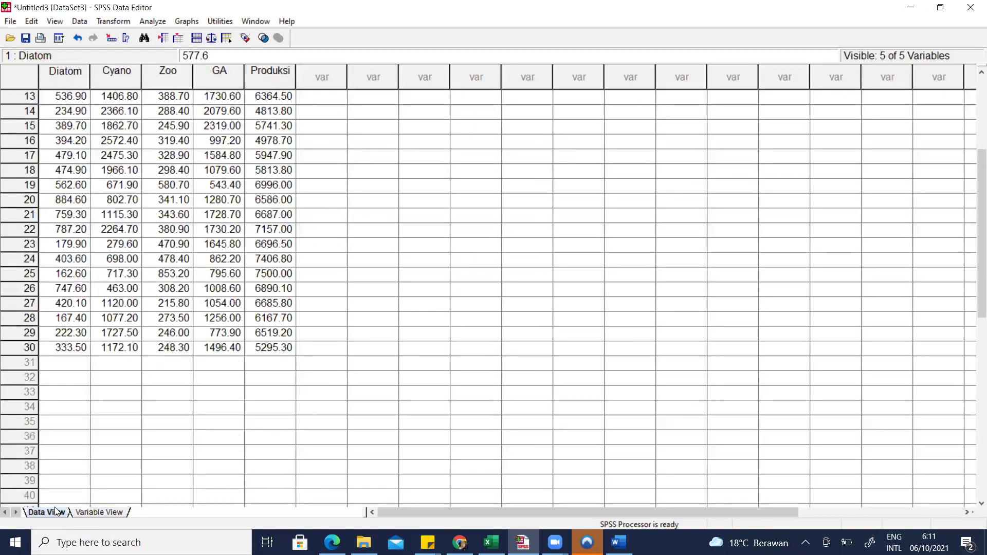
Return to the data sheet and review all pasted rows under the renamed variables
{"action": "left_click", "coordinate": [51, 512]}
{"action": "left_click", "coordinate": [345, 125]}
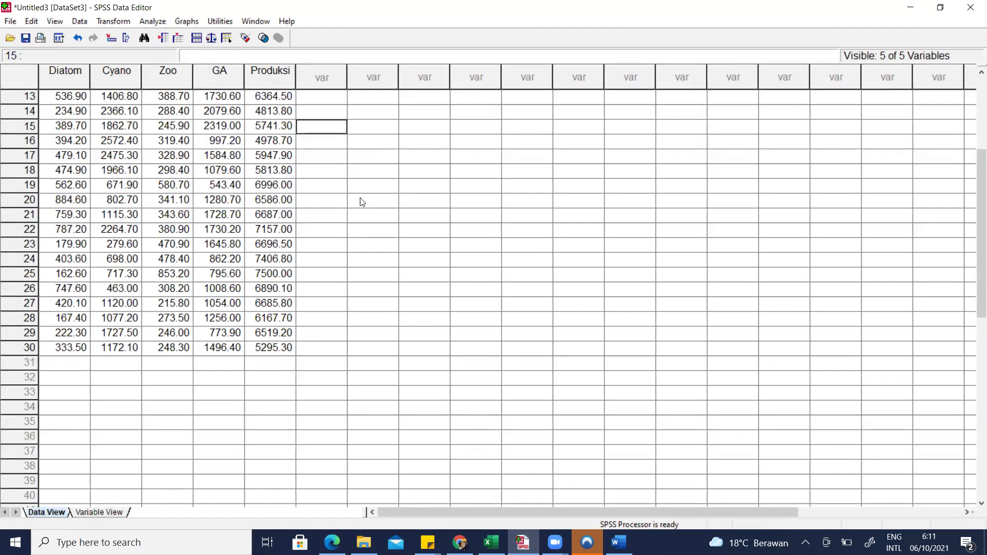
{"action": "scroll", "coordinate": [343, 303], "scroll_direction": "up", "scroll_amount": 4}
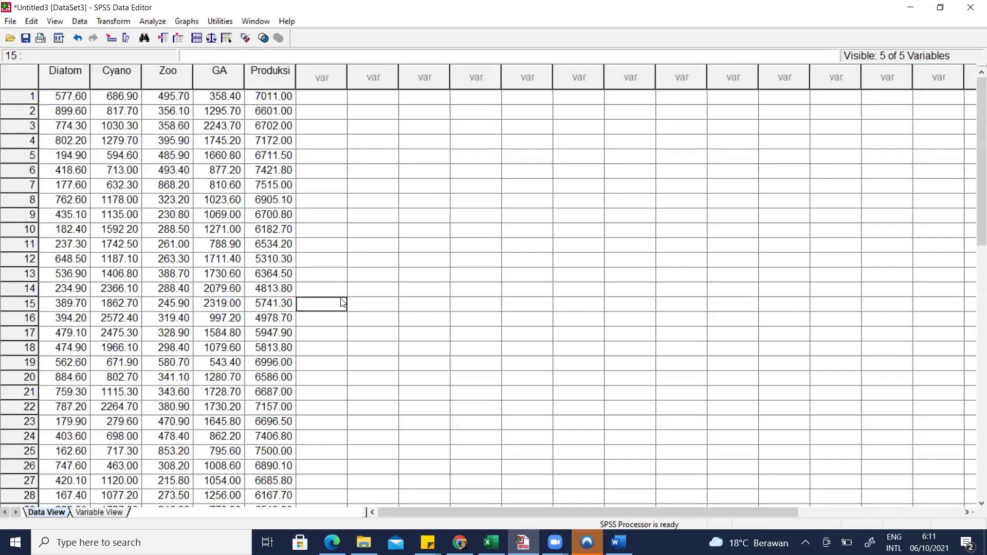
{"action": "scroll", "coordinate": [316, 288], "scroll_direction": "down", "scroll_amount": 6}
{"action": "scroll", "coordinate": [317, 288], "scroll_direction": "up", "scroll_amount": 6}
{"action": "scroll", "coordinate": [317, 285], "scroll_direction": "down", "scroll_amount": 6}
{"action": "scroll", "coordinate": [321, 273], "scroll_direction": "up", "scroll_amount": 6}
Start a linear regression analysis and set Produksi as the dependent variable
{"action": "left_click", "coordinate": [153, 21]}
{"action": "mouse_move", "coordinate": [188, 148]}
{"action": "left_click", "coordinate": [305, 151]}
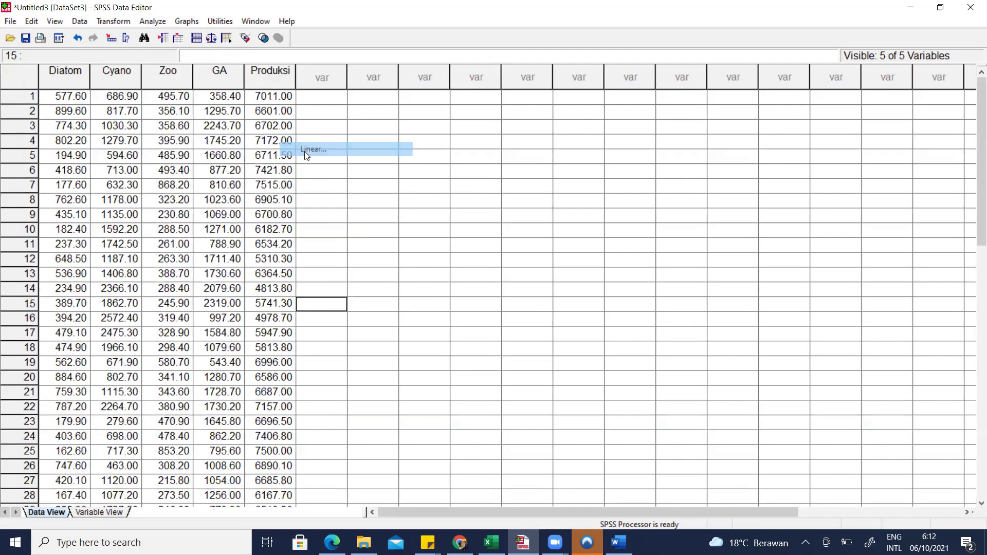
{"action": "left_click", "coordinate": [69, 103]}
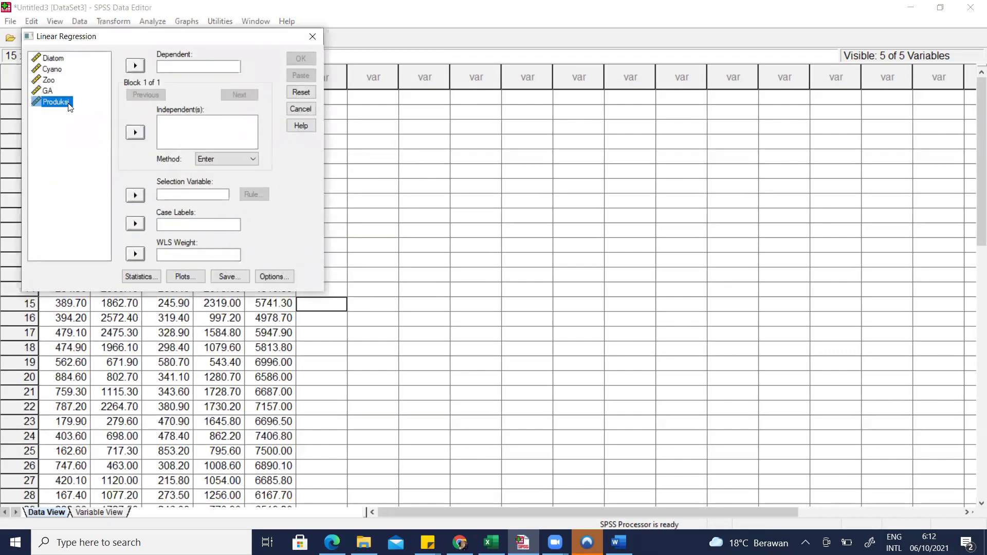
{"action": "left_click", "coordinate": [141, 66]}
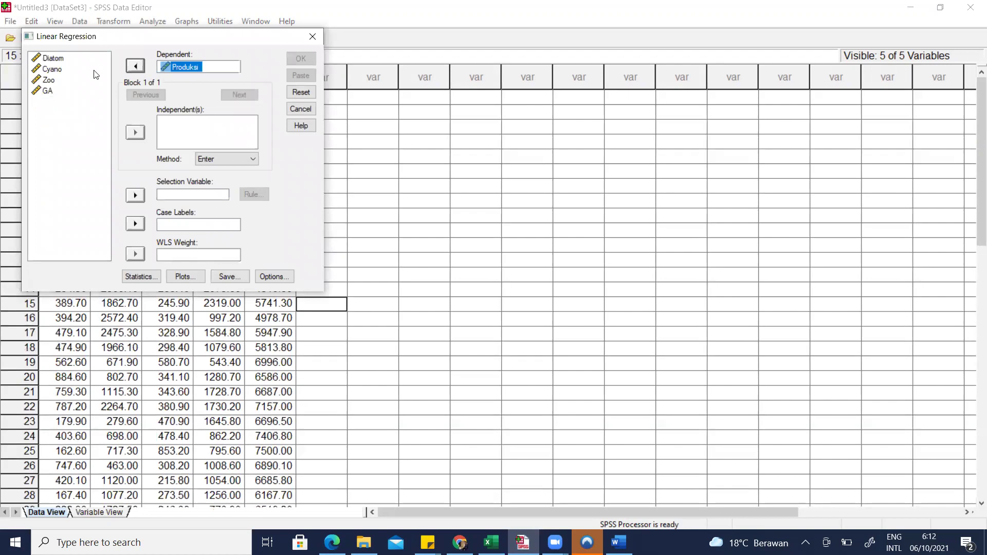
Add Diatom, Cyano, Zoo and GA as the independent variables, using the Enter method
{"action": "left_click", "coordinate": [59, 58]}
{"action": "key", "text": "shift+Down"}
{"action": "key", "text": "shift+Down"}
{"action": "key", "text": "shift+Down"}
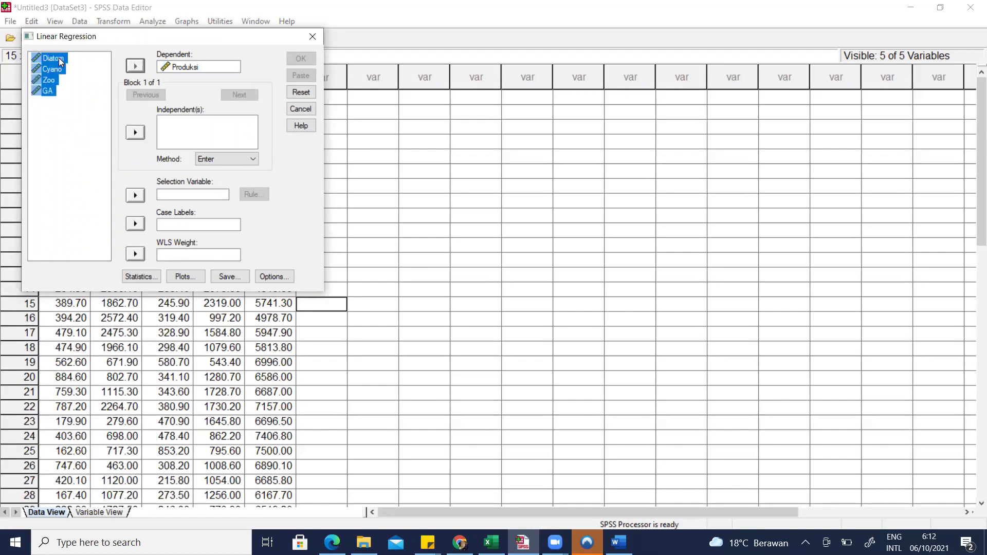
{"action": "left_click", "coordinate": [133, 136]}
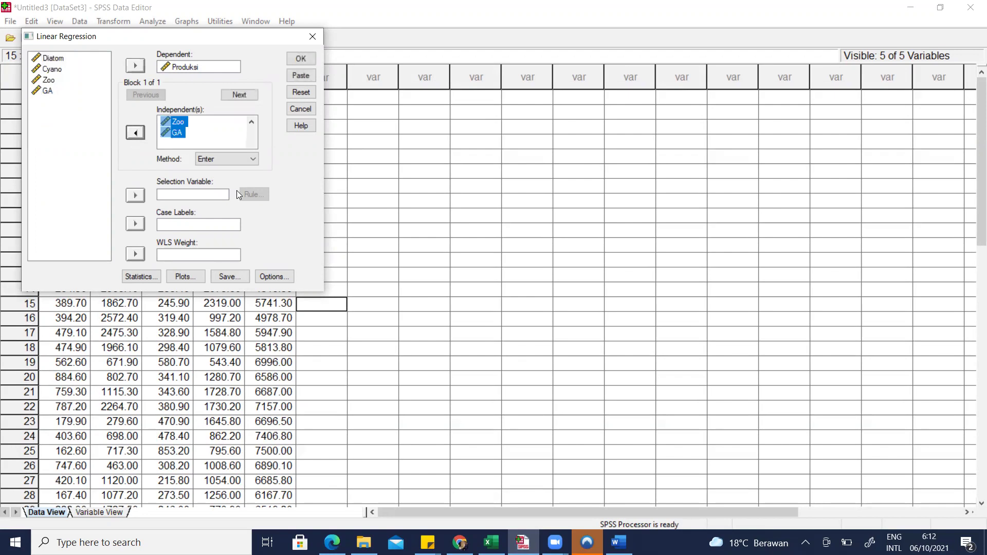
{"action": "left_click", "coordinate": [229, 161]}
{"action": "left_click", "coordinate": [229, 160]}
Accept Estimates and Model fit as the regression statistics and run the analysis
{"action": "left_click", "coordinate": [144, 277]}
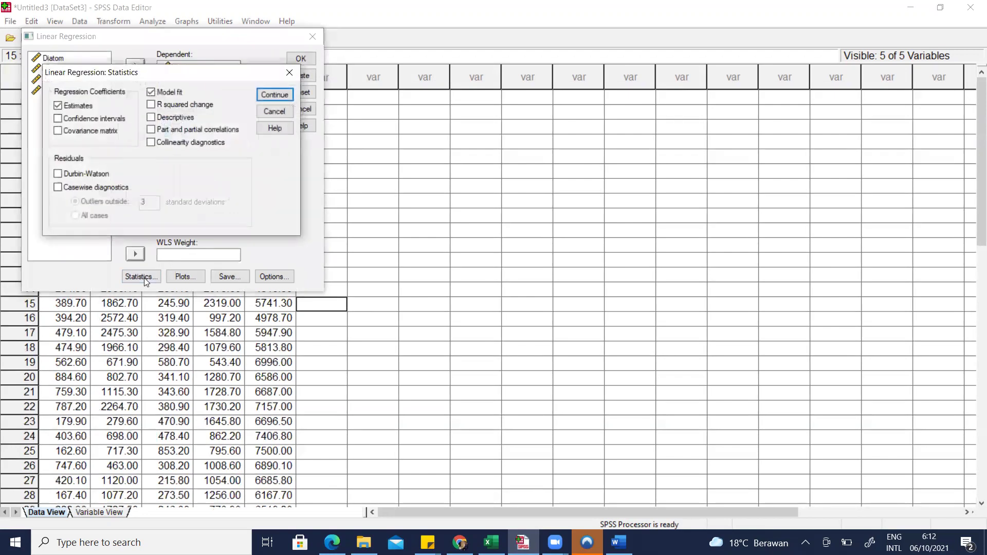
{"action": "left_click", "coordinate": [274, 94]}
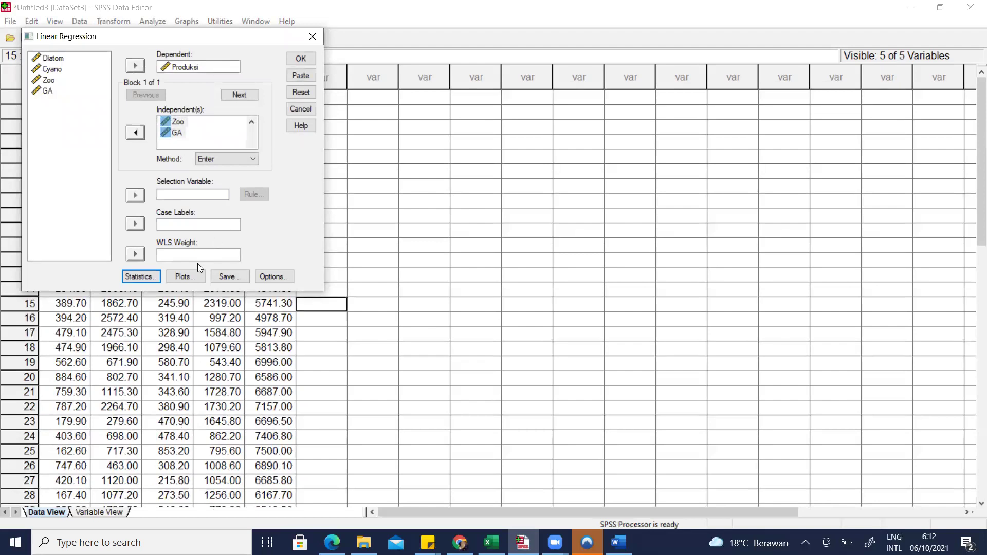
{"action": "left_click", "coordinate": [302, 58]}
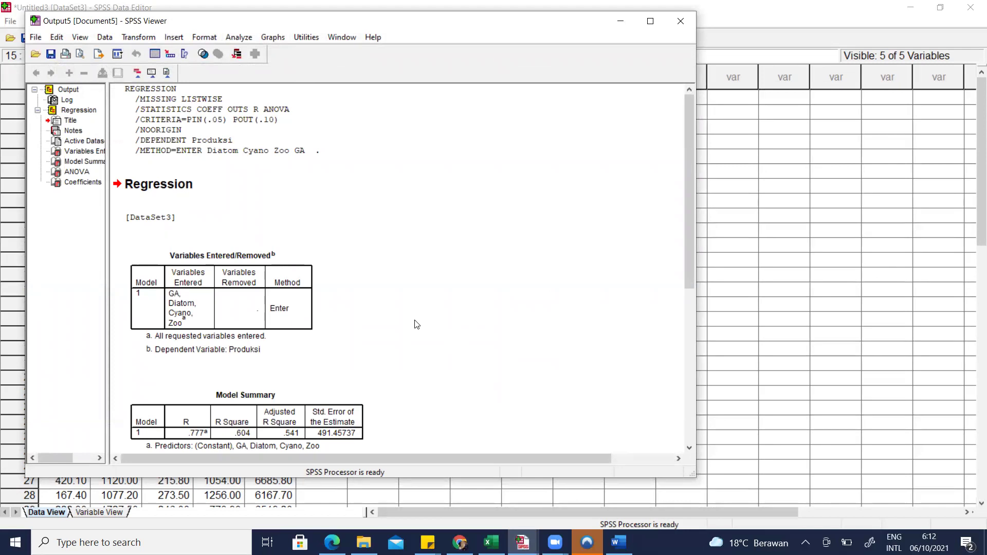
Minimize the data editor windows and narrow the regression output window to make room beside it
{"action": "scroll", "coordinate": [416, 324], "scroll_direction": "down", "scroll_amount": 3}
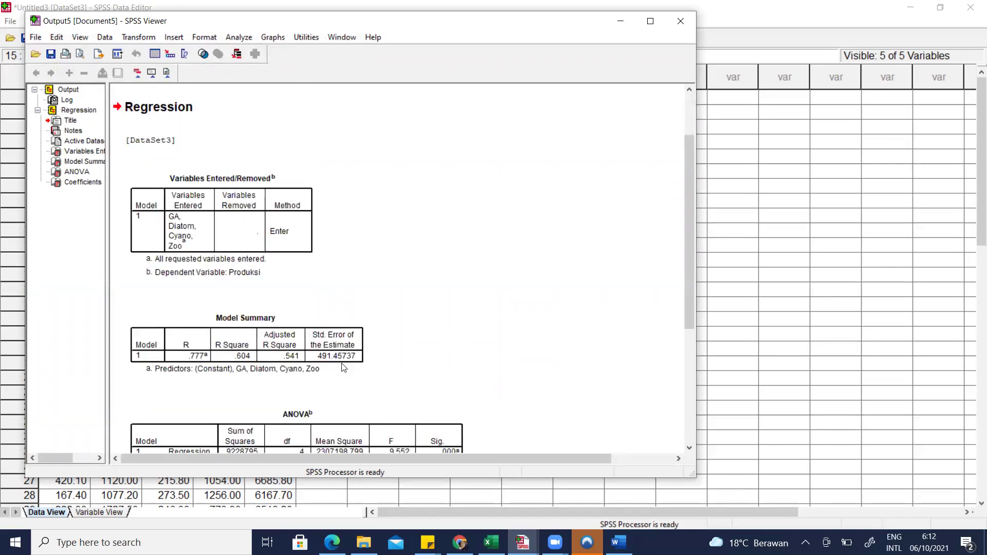
{"action": "left_click", "coordinate": [911, 7]}
{"action": "left_click", "coordinate": [916, 6]}
{"action": "left_click", "coordinate": [916, 8]}
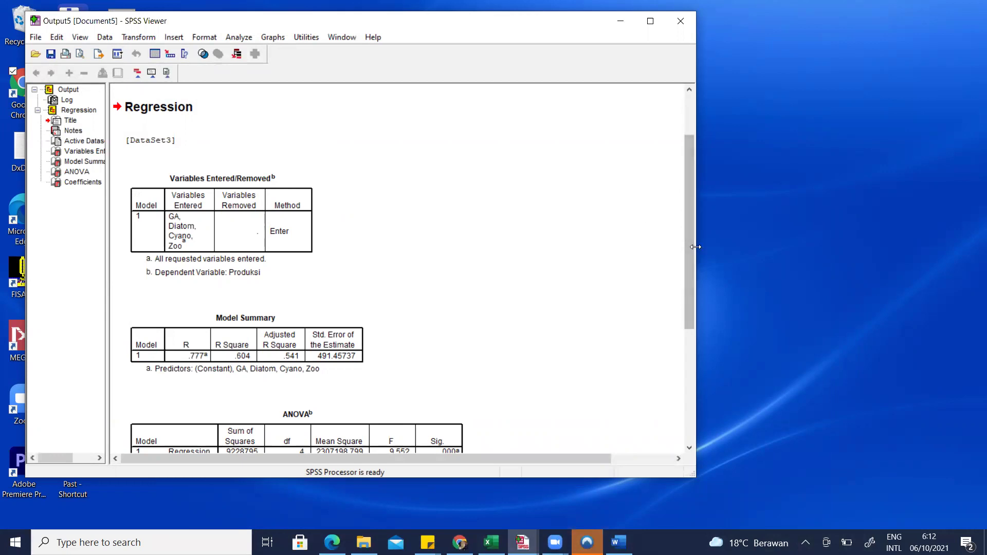
{"action": "left_click_drag", "start_coordinate": [695, 247], "coordinate": [605, 247]}
{"action": "scroll", "coordinate": [289, 247], "scroll_direction": "down", "scroll_amount": 3}
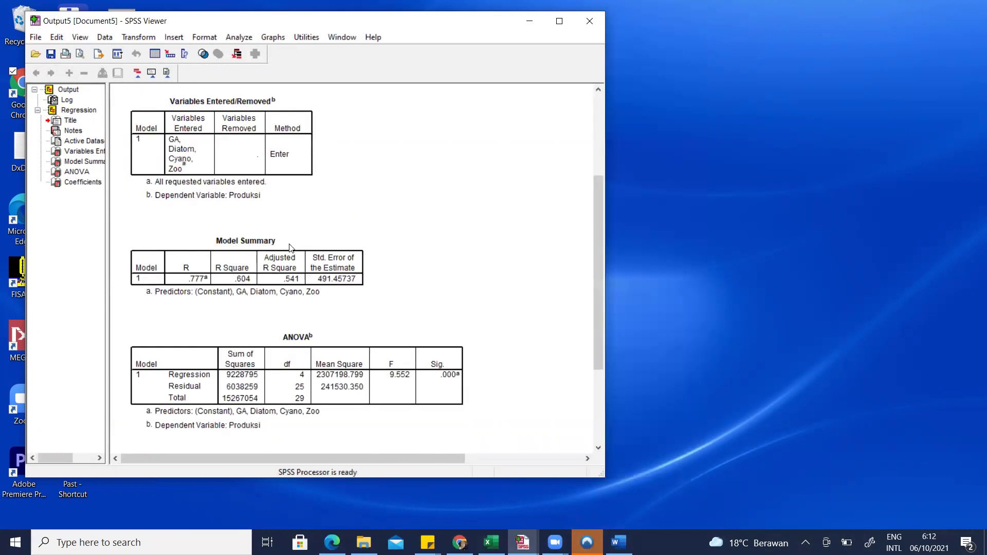
{"action": "scroll", "coordinate": [290, 248], "scroll_direction": "up", "scroll_amount": 3}
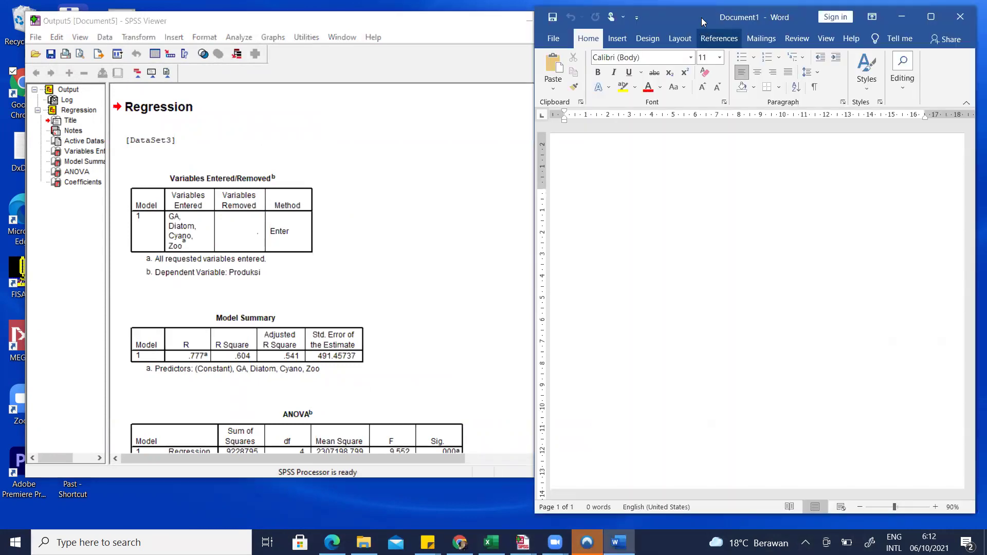
Arrange the blank Word document and the regression output window side by side without overlap
{"action": "left_click_drag", "start_coordinate": [701, 17], "coordinate": [712, 17]}
{"action": "left_click", "coordinate": [417, 24]}
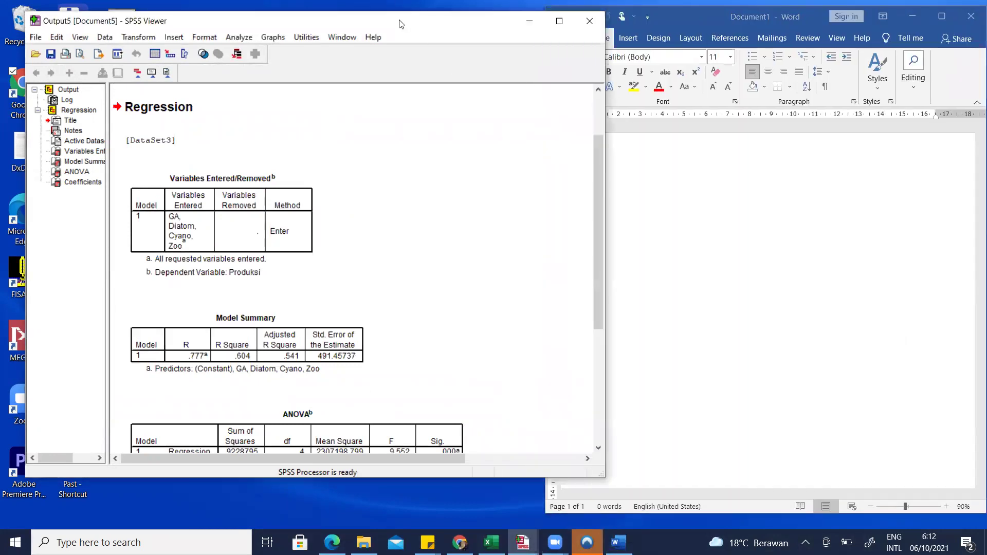
{"action": "left_click_drag", "start_coordinate": [417, 24], "coordinate": [396, 25]}
{"action": "left_click", "coordinate": [692, 17]}
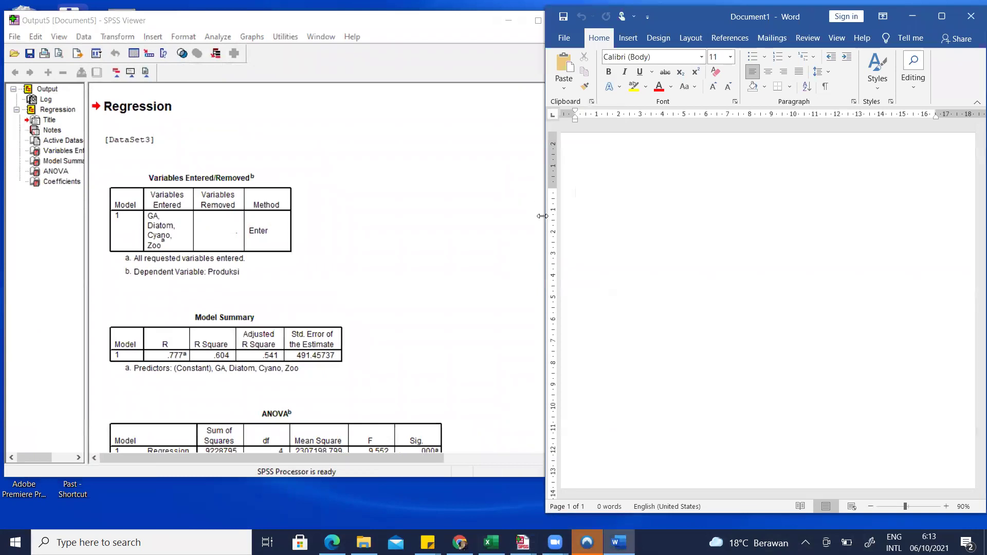
{"action": "left_click_drag", "start_coordinate": [542, 215], "coordinate": [585, 216]}
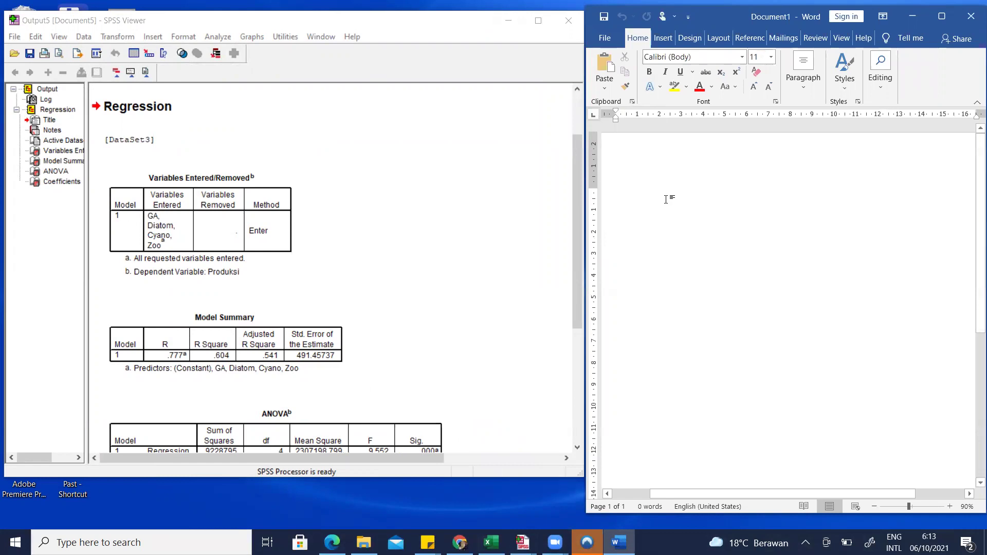
In the Word document, write the heading ENTER and the line "R2 = 0,604" below it
{"action": "type", "text": "ENTER"}
{"action": "key", "text": "Return"}
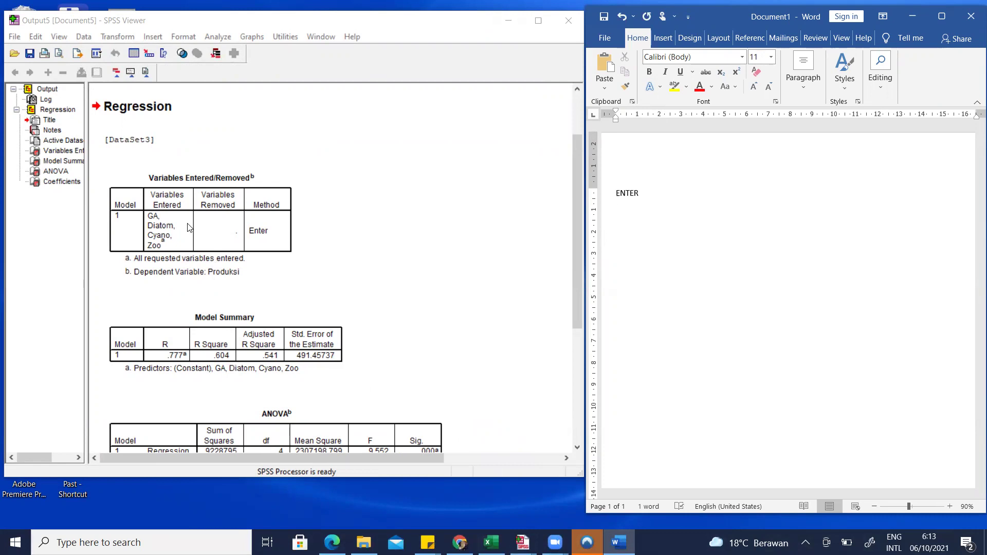
{"action": "left_click", "coordinate": [251, 353]}
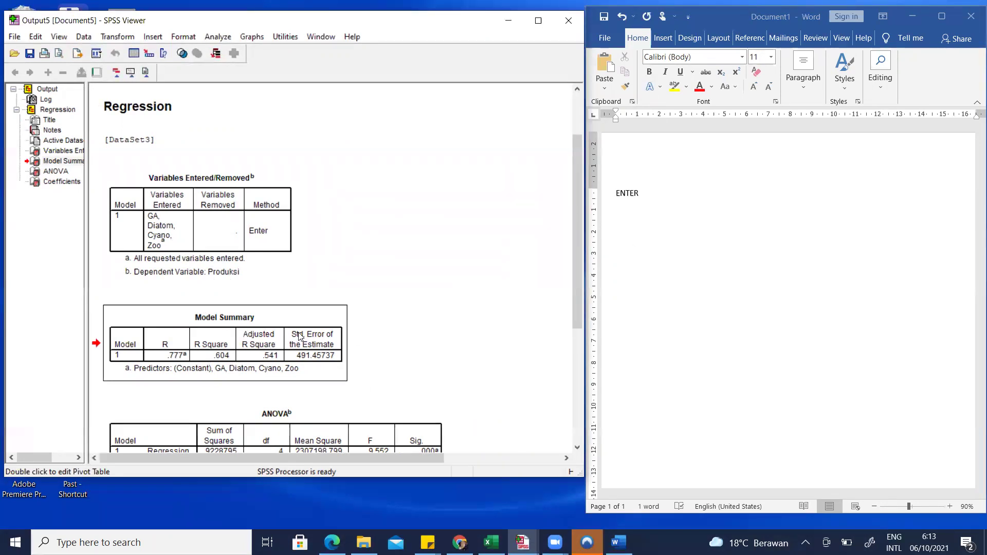
{"action": "left_click", "coordinate": [668, 222]}
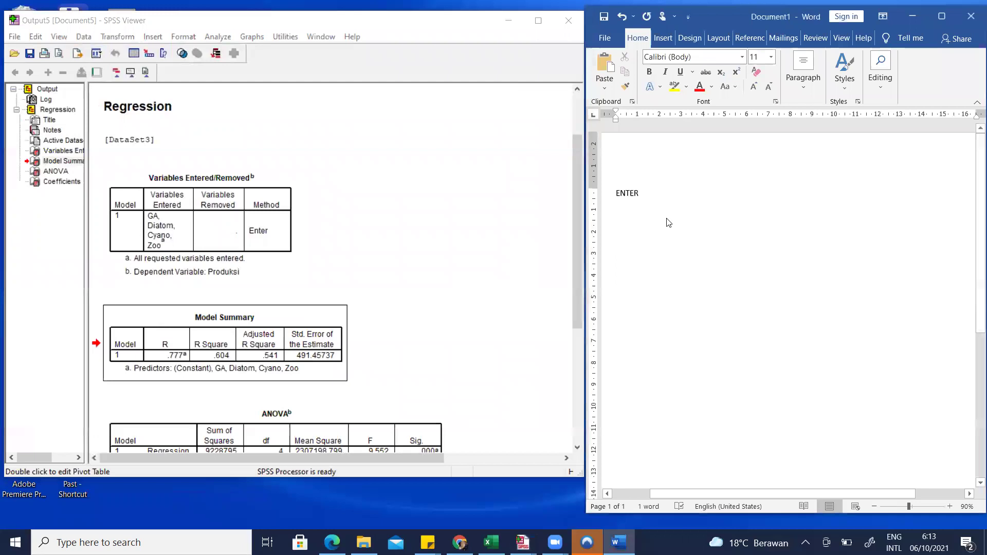
{"action": "type", "text": "R2 = 0"}
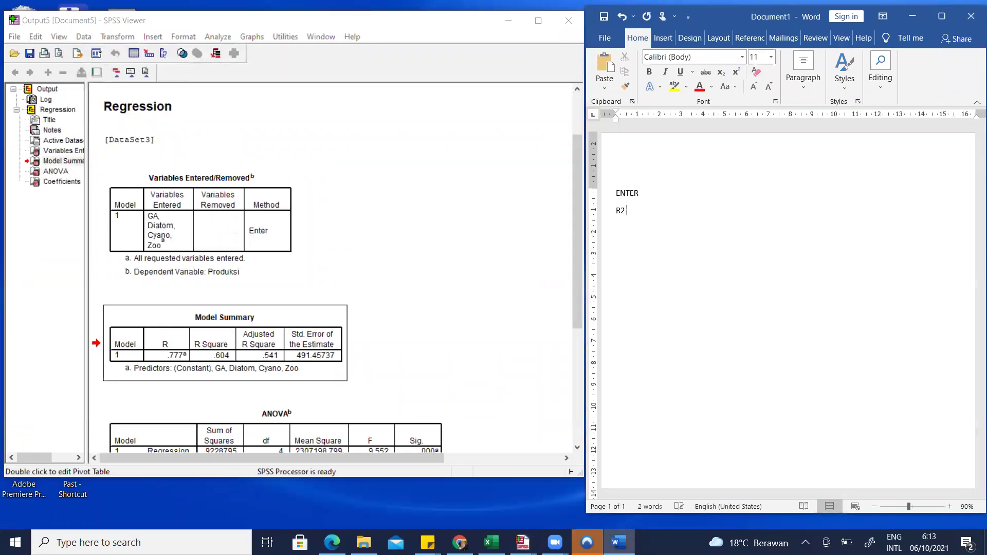
{"action": "type", "text": ",604"}
Make the 2 in R2 superscript and the ENTER heading bold
{"action": "left_click_drag", "start_coordinate": [620, 212], "coordinate": [615, 195]}
{"action": "left_click", "coordinate": [737, 72]}
{"action": "left_click", "coordinate": [649, 72]}
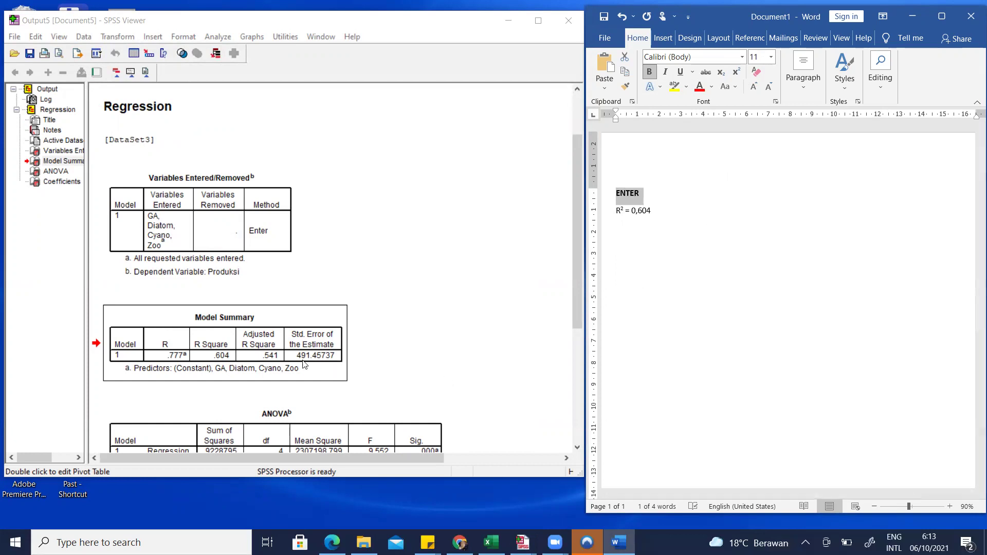
Copy the Model Summary table from the regression output and paste it below the R² line in Word
{"action": "left_click", "coordinate": [288, 355]}
{"action": "right_click", "coordinate": [286, 351]}
{"action": "left_click", "coordinate": [311, 396]}
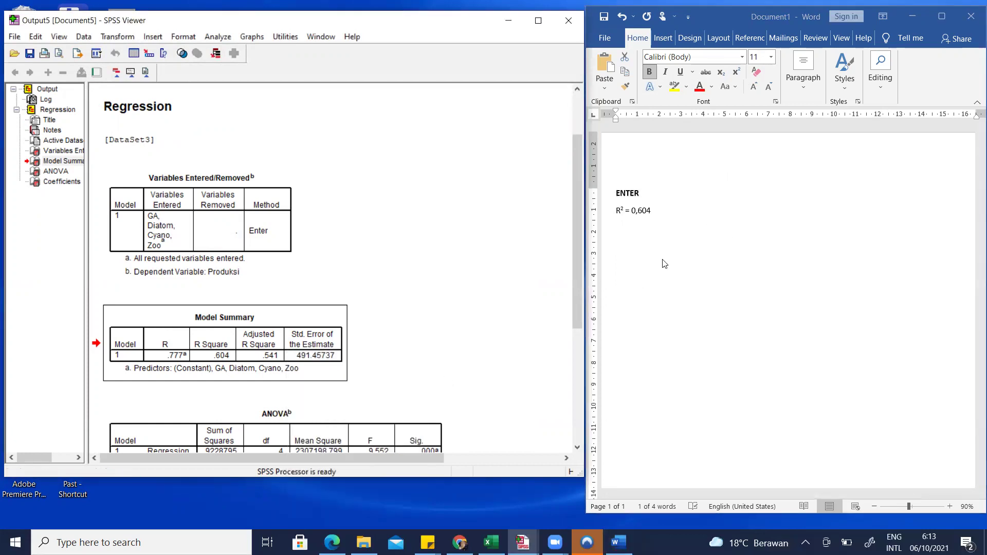
{"action": "left_click", "coordinate": [676, 227]}
{"action": "left_click", "coordinate": [658, 210]}
{"action": "key", "text": "ctrl+v"}
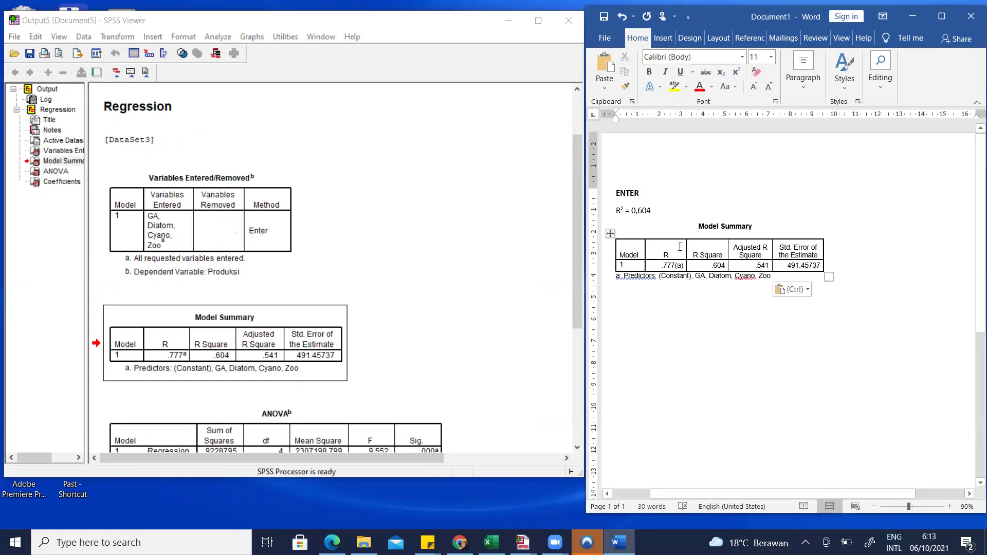
{"action": "left_click", "coordinate": [678, 204]}
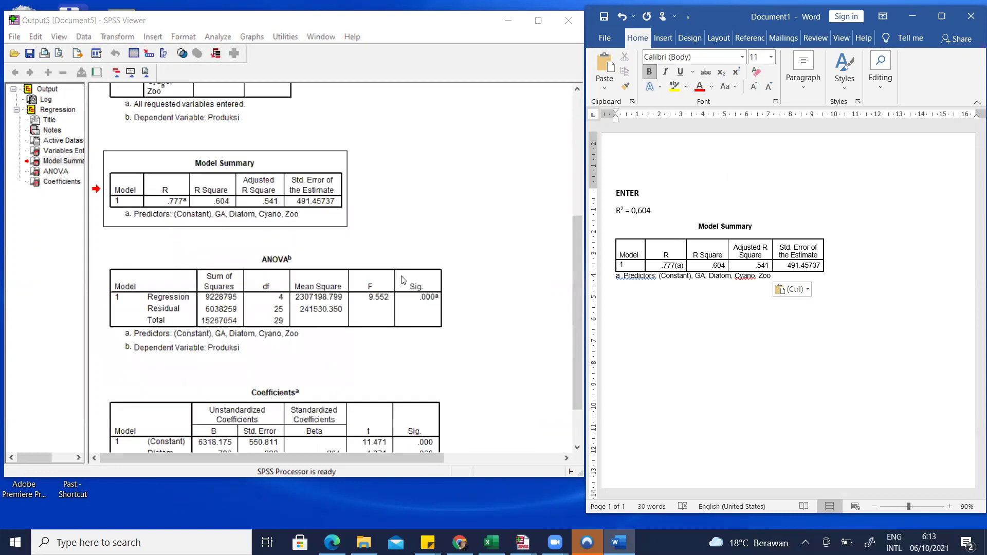
Copy the Coefficients table from the regression output and paste it below the Model Summary table in Word
{"action": "scroll", "coordinate": [252, 380], "scroll_direction": "down", "scroll_amount": 3}
{"action": "left_click", "coordinate": [252, 377]}
{"action": "right_click", "coordinate": [252, 377]}
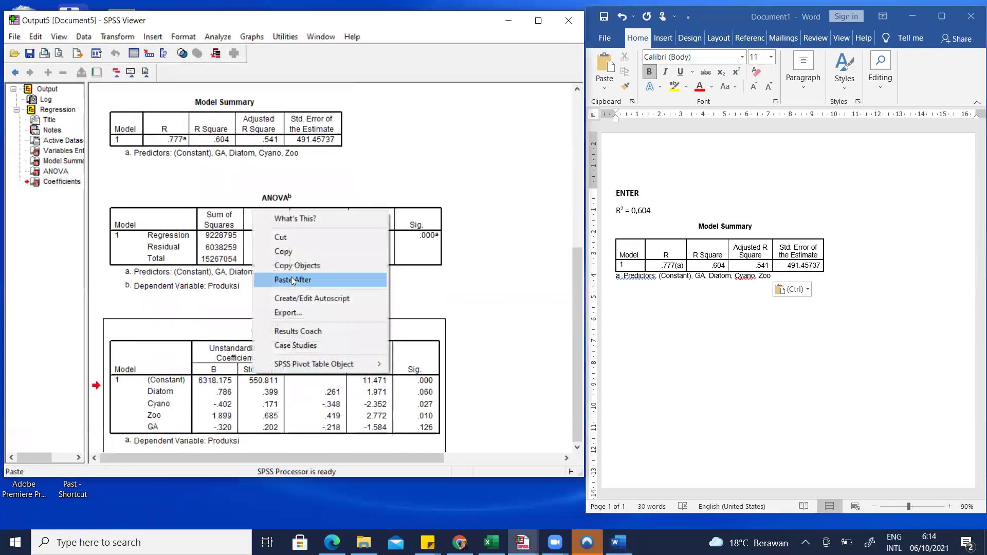
{"action": "left_click", "coordinate": [292, 252]}
{"action": "left_click", "coordinate": [630, 289]}
{"action": "left_click", "coordinate": [629, 291]}
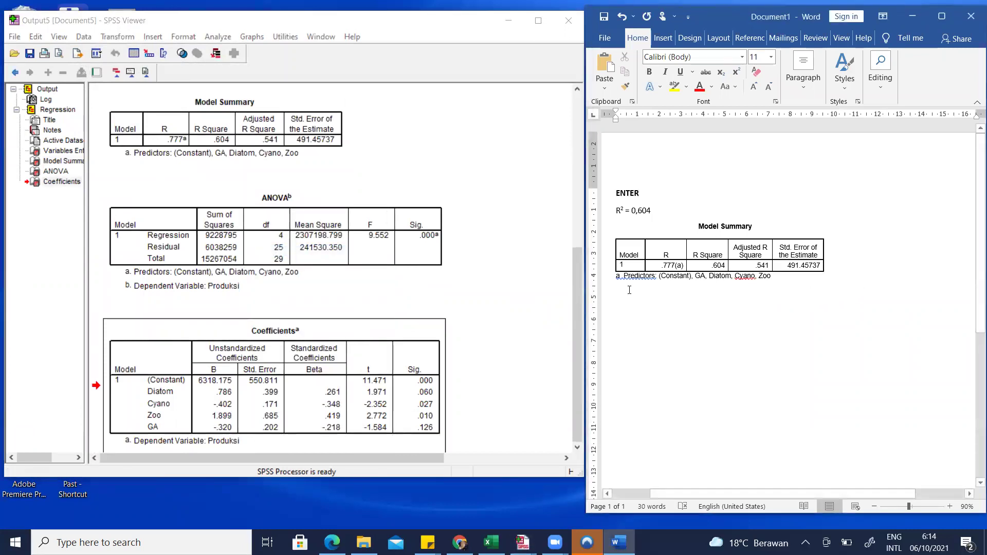
{"action": "key", "text": "ctrl+v"}
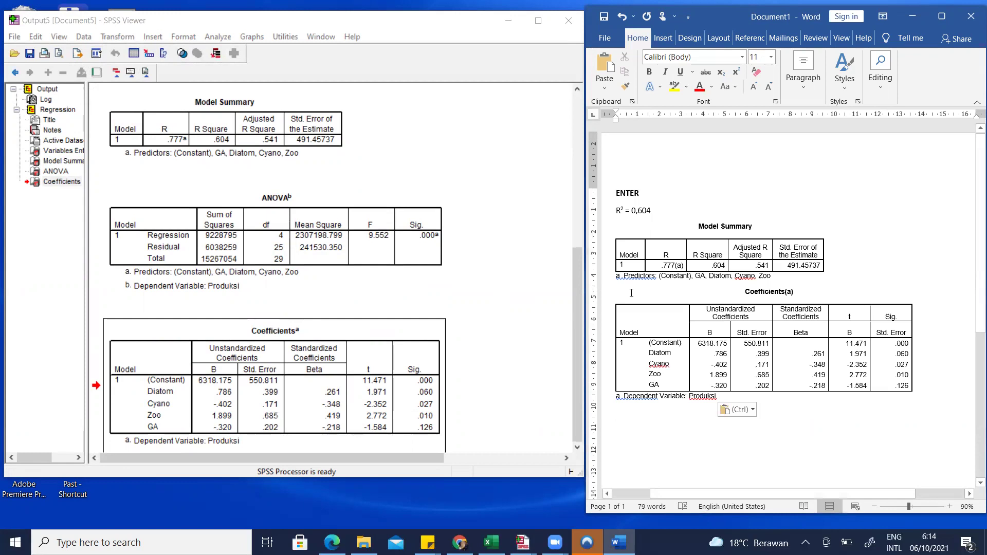
Highlight the Sig. values of Cyano and Zoo in yellow in the pasted Coefficients table
{"action": "left_click", "coordinate": [881, 367]}
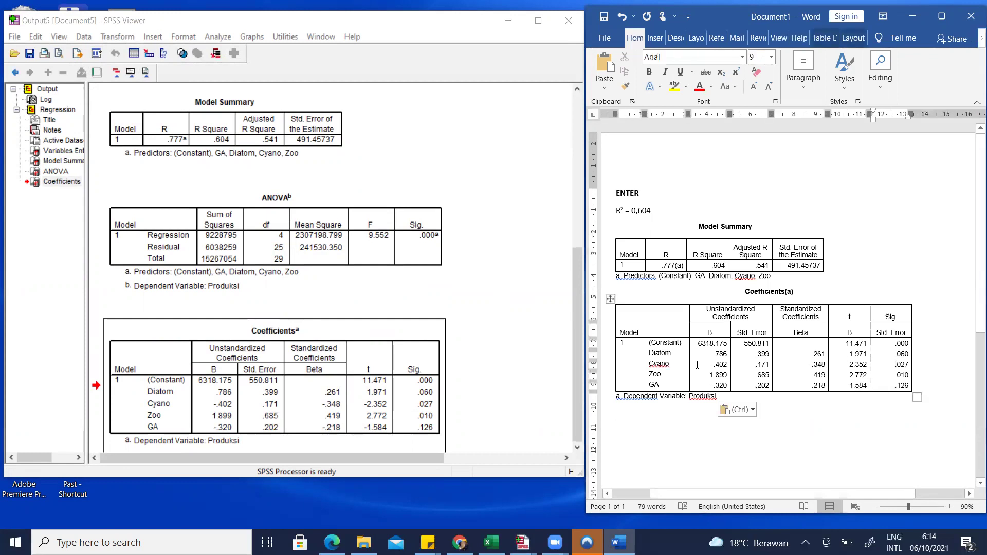
{"action": "mouse_move", "coordinate": [747, 371]}
{"action": "left_mouse_down"}
{"action": "mouse_move", "coordinate": [866, 362]}
{"action": "mouse_move", "coordinate": [910, 365]}
{"action": "mouse_move", "coordinate": [909, 375]}
{"action": "left_mouse_up"}
{"action": "left_click", "coordinate": [674, 86]}
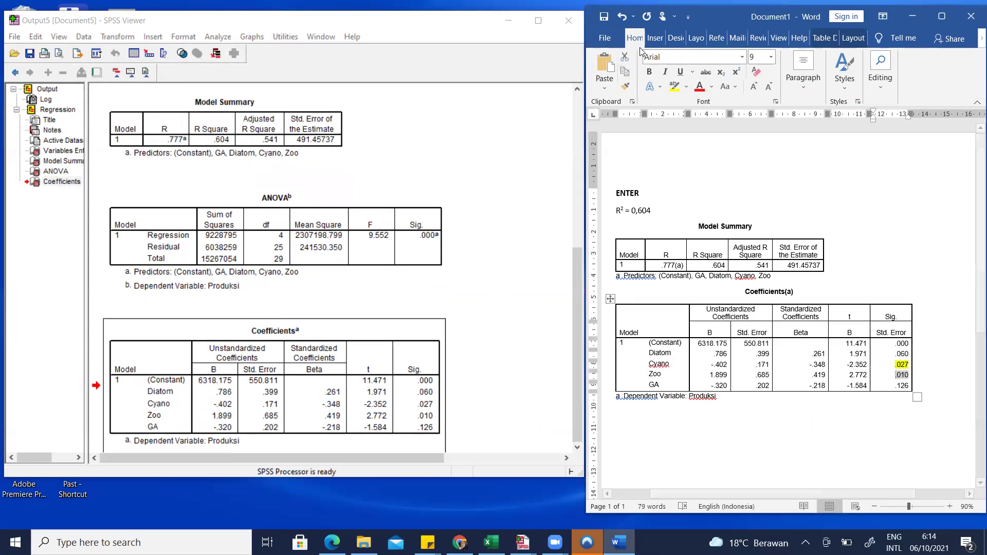
{"action": "left_click", "coordinate": [674, 86]}
{"action": "left_click", "coordinate": [755, 430]}
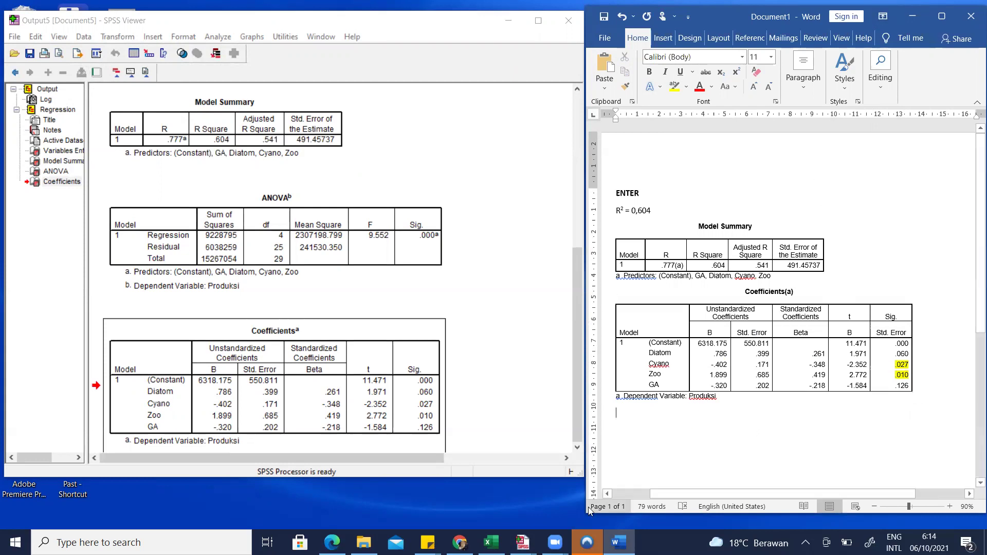
In the SPSS Data Editor, rerun the linear regression of Produksi on the same predictors with the Forward method
{"action": "left_click", "coordinate": [133, 55]}
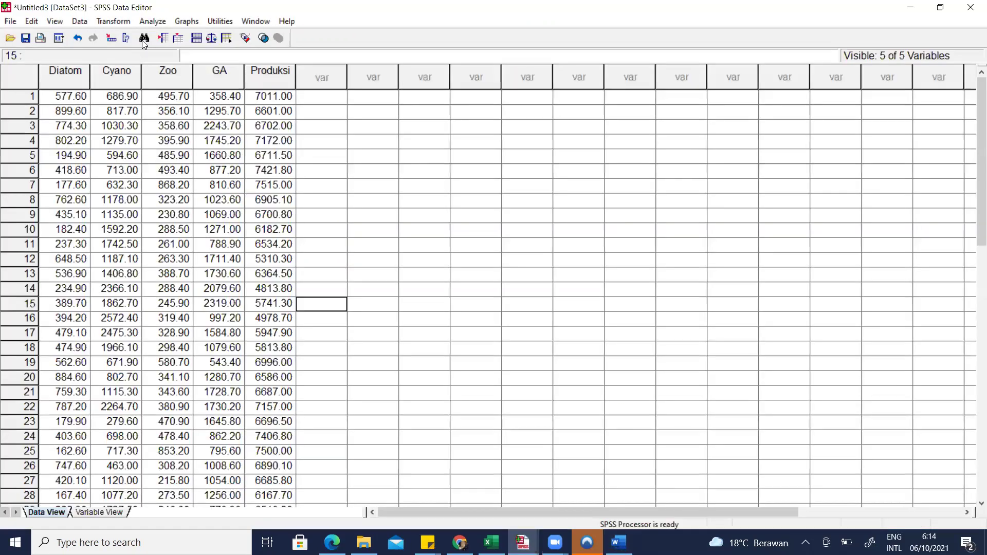
{"action": "left_click", "coordinate": [149, 22]}
{"action": "mouse_move", "coordinate": [200, 149]}
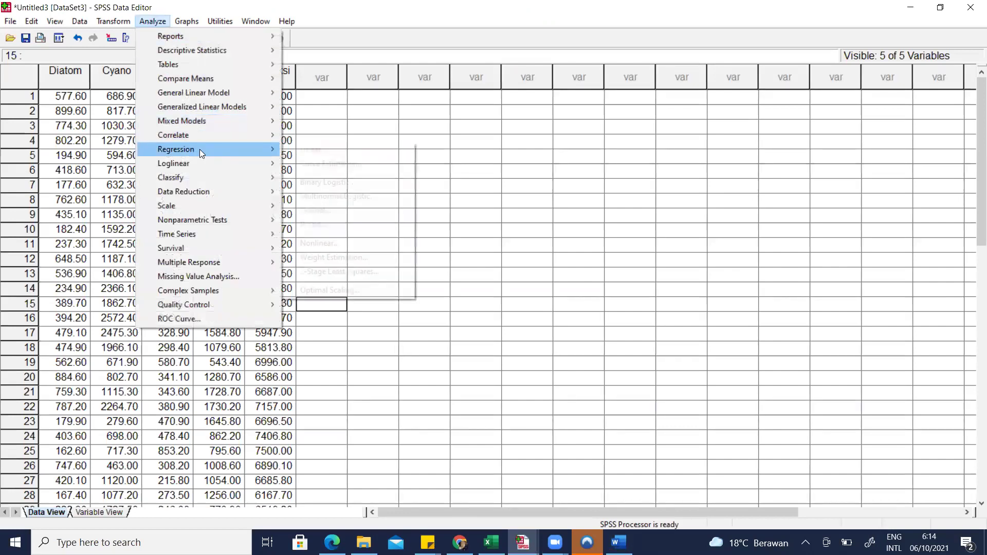
{"action": "left_click", "coordinate": [306, 150]}
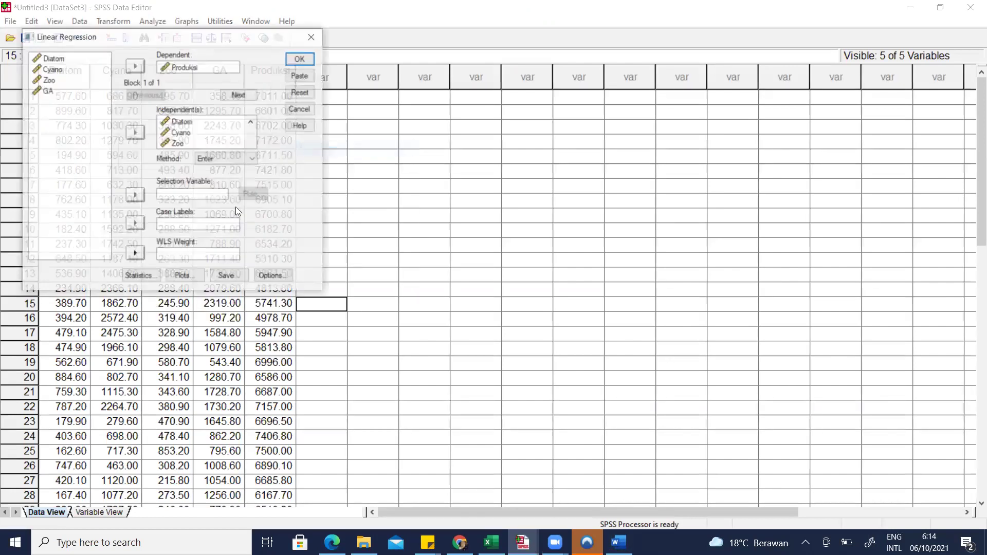
{"action": "left_click", "coordinate": [240, 160]}
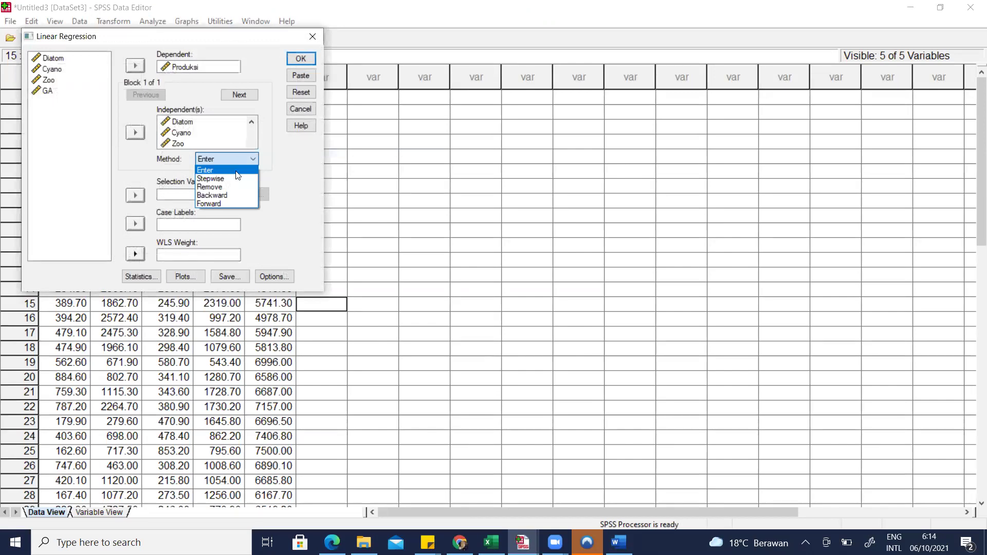
{"action": "left_click", "coordinate": [228, 202]}
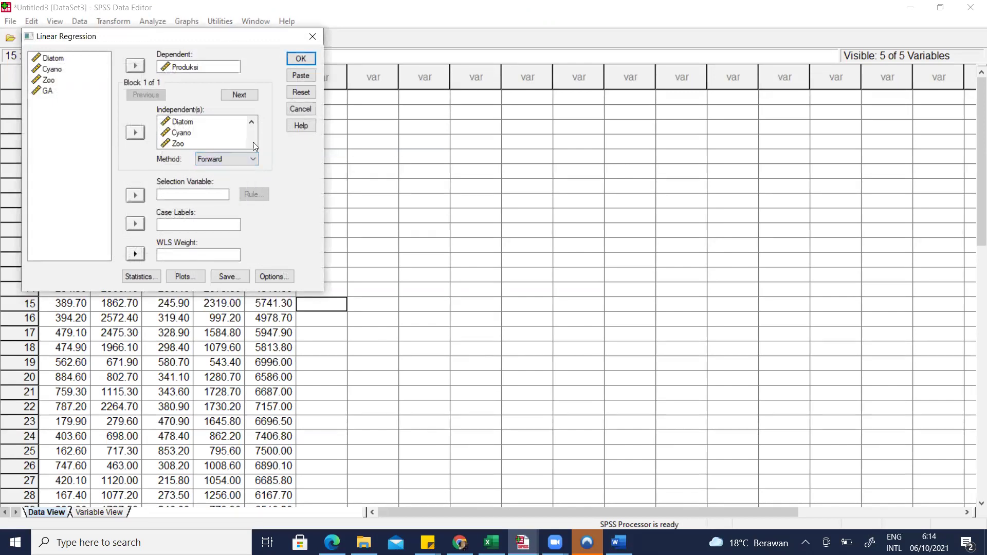
{"action": "left_click", "coordinate": [295, 59]}
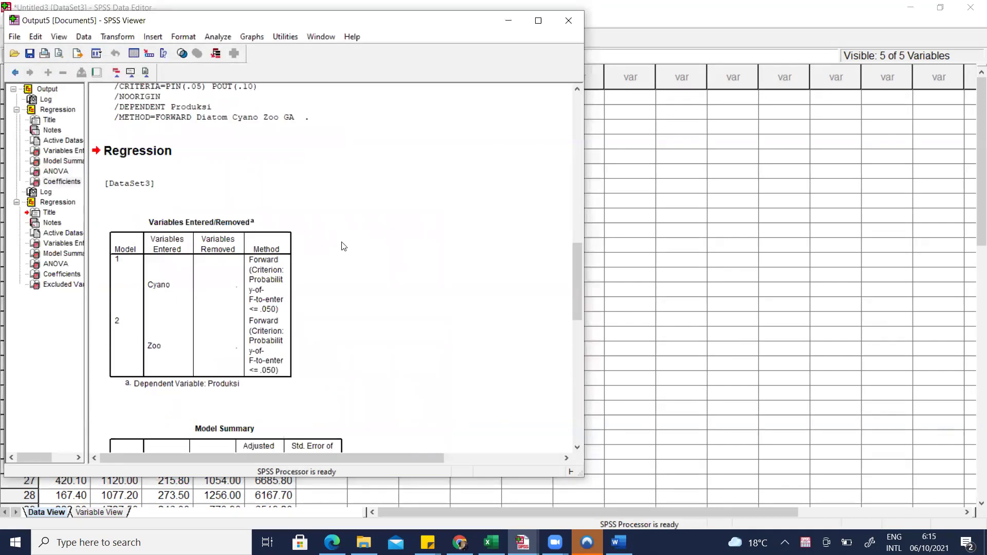
Copy the Model Summary table of the Forward regression and bring the Word document back into view beside the output
{"action": "scroll", "coordinate": [344, 246], "scroll_direction": "down", "scroll_amount": 3}
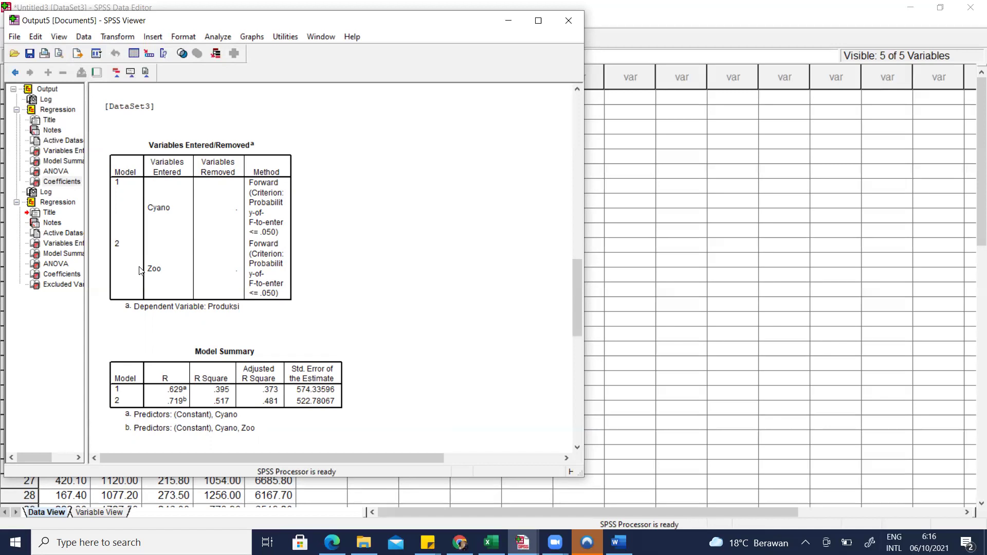
{"action": "scroll", "coordinate": [140, 271], "scroll_direction": "down", "scroll_amount": 3}
{"action": "left_click", "coordinate": [168, 301]}
{"action": "right_click", "coordinate": [167, 300]}
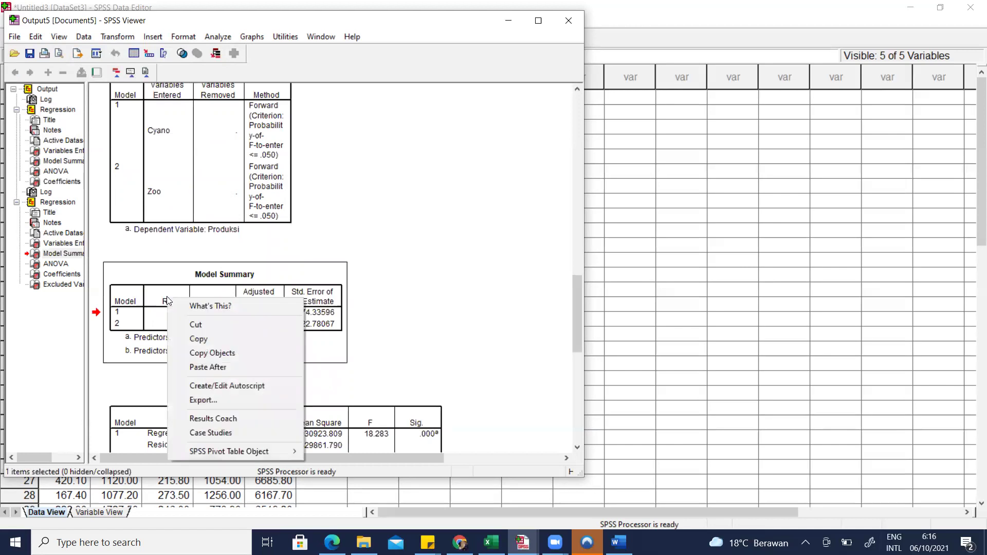
{"action": "left_click", "coordinate": [204, 339]}
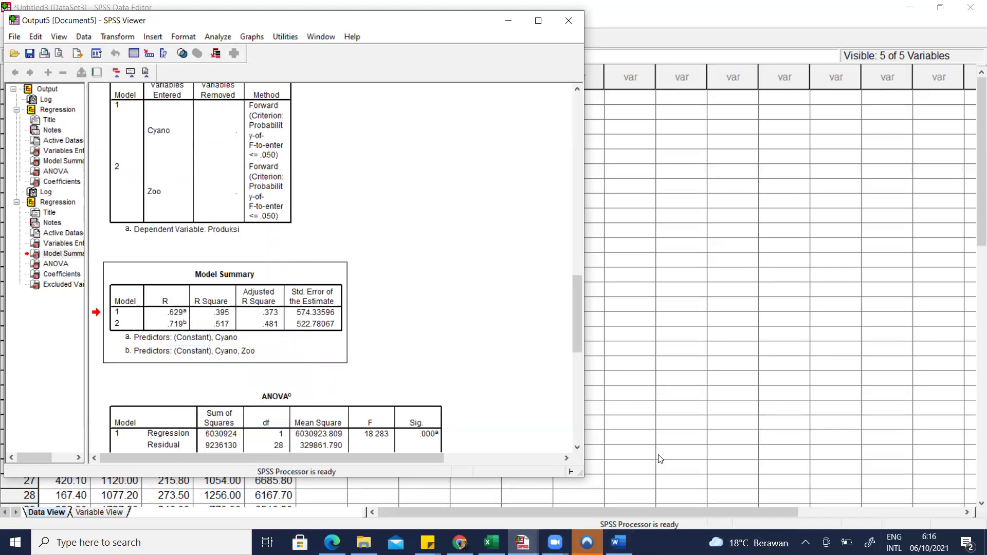
{"action": "left_click", "coordinate": [920, 6]}
{"action": "left_click", "coordinate": [920, 5]}
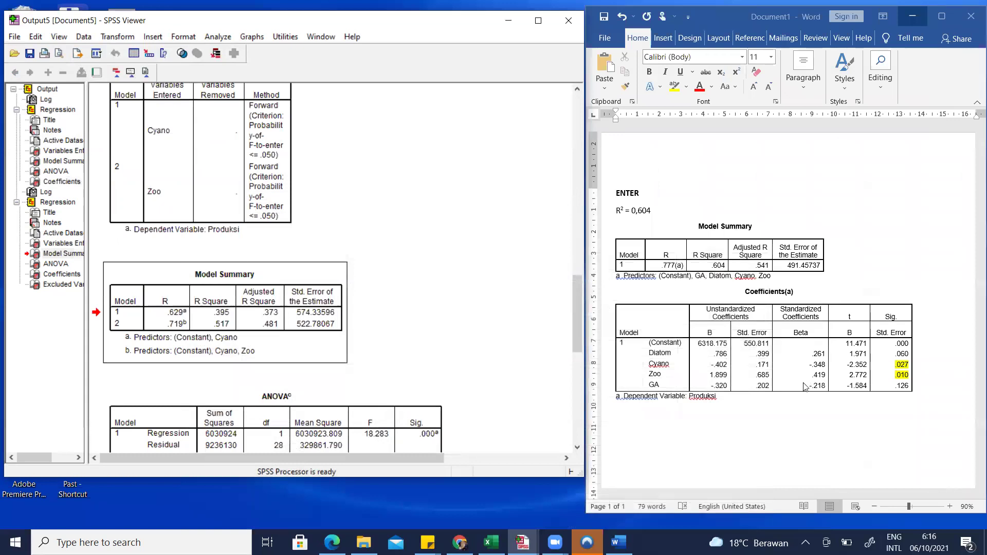
Write the heading Forward below the Coefficients table in the Word document
{"action": "left_click", "coordinate": [736, 431]}
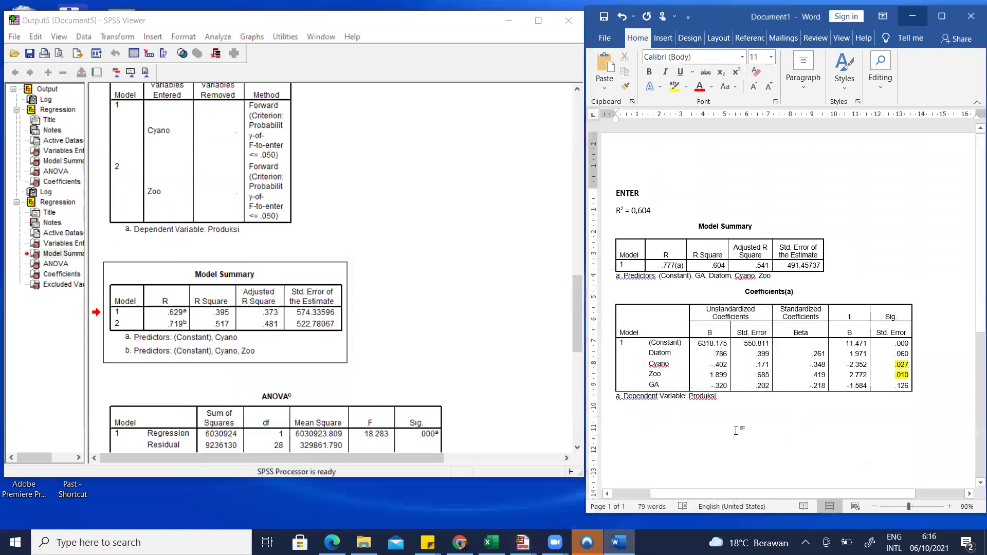
{"action": "type", "text": "fORD"}
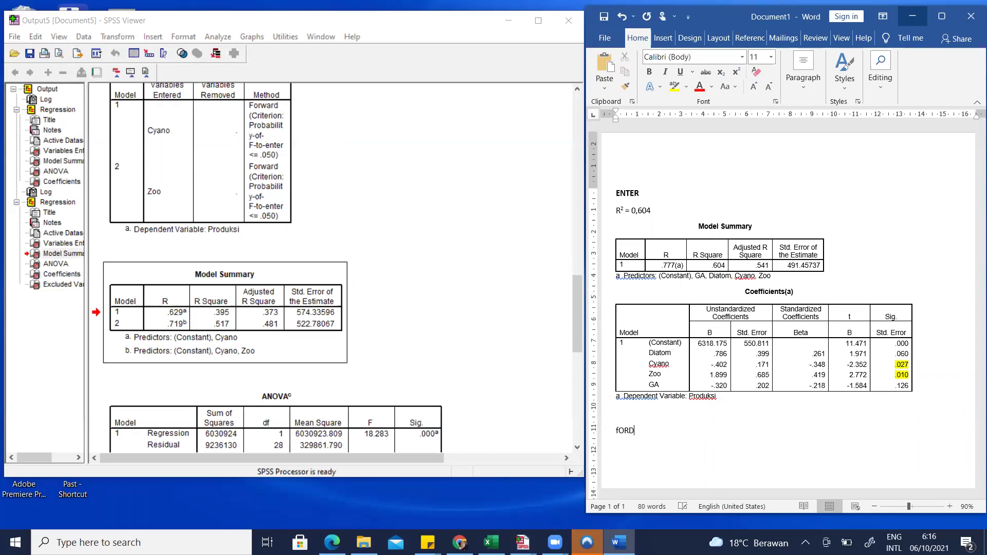
{"action": "type", "text": "WAEd"}
{"action": "key", "text": "BackSpace"}
{"action": "key", "text": "BackSpace"}
{"action": "key", "text": "BackSpace"}
{"action": "key", "text": "BackSpace"}
{"action": "key", "text": "BackSpace"}
{"action": "key", "text": "BackSpace"}
{"action": "type", "text": "ward"}
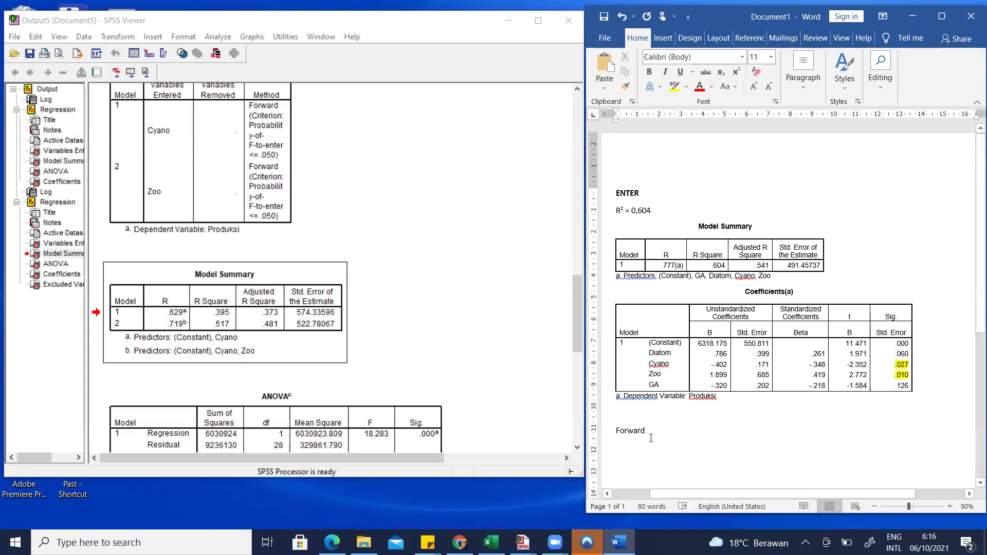
Make the Forward heading bold and uppercase, and enlarge it to 18 pt
{"action": "key", "text": "shift+Home"}
{"action": "left_click", "coordinate": [650, 72]}
{"action": "left_click", "coordinate": [728, 87]}
{"action": "left_click", "coordinate": [747, 131]}
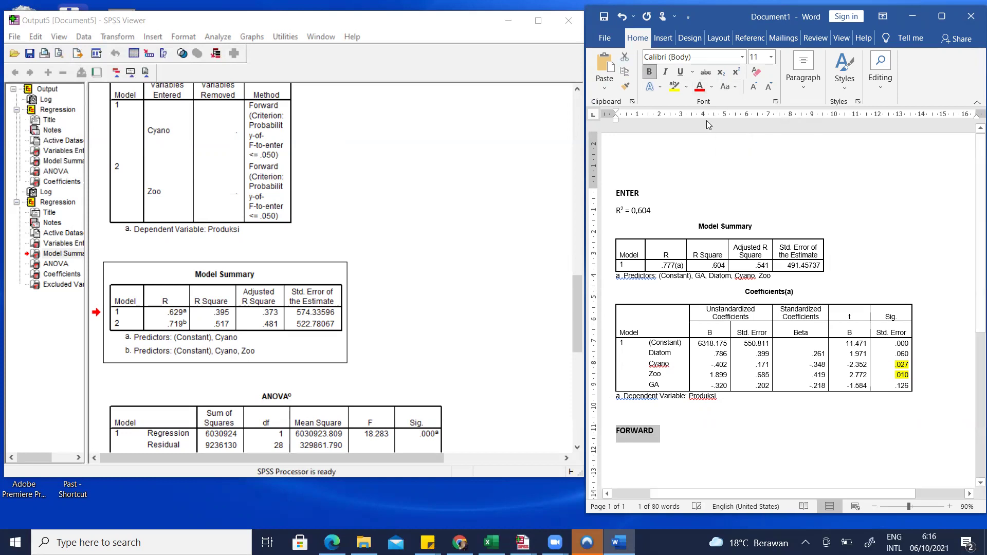
{"action": "left_click", "coordinate": [754, 87]}
{"action": "left_click", "coordinate": [753, 87]}
{"action": "left_click", "coordinate": [754, 86]}
{"action": "left_click", "coordinate": [754, 87]}
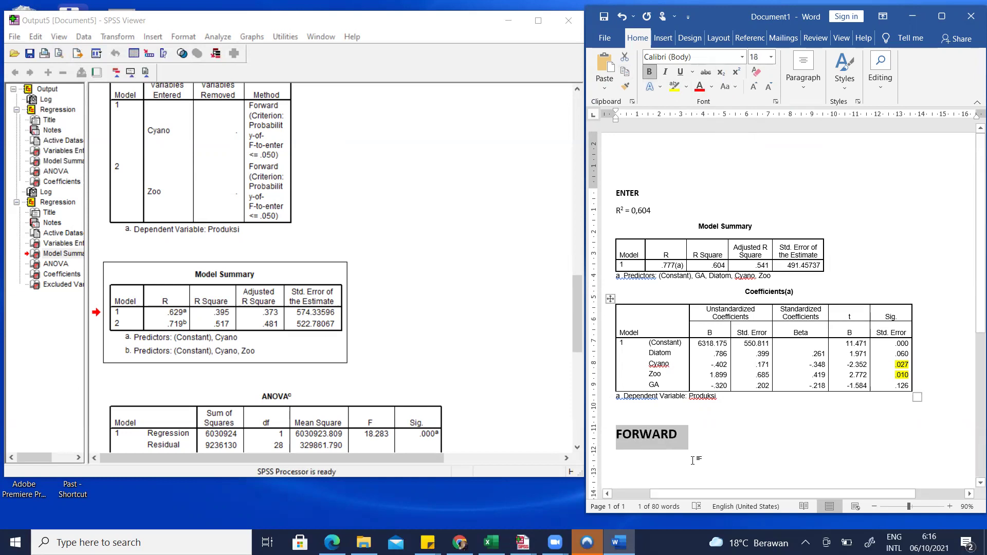
Copy the R² line from the ENTER section onto a new line below the FORWARD heading
{"action": "left_click", "coordinate": [695, 460]}
{"action": "left_click", "coordinate": [643, 455]}
{"action": "left_click", "coordinate": [695, 446]}
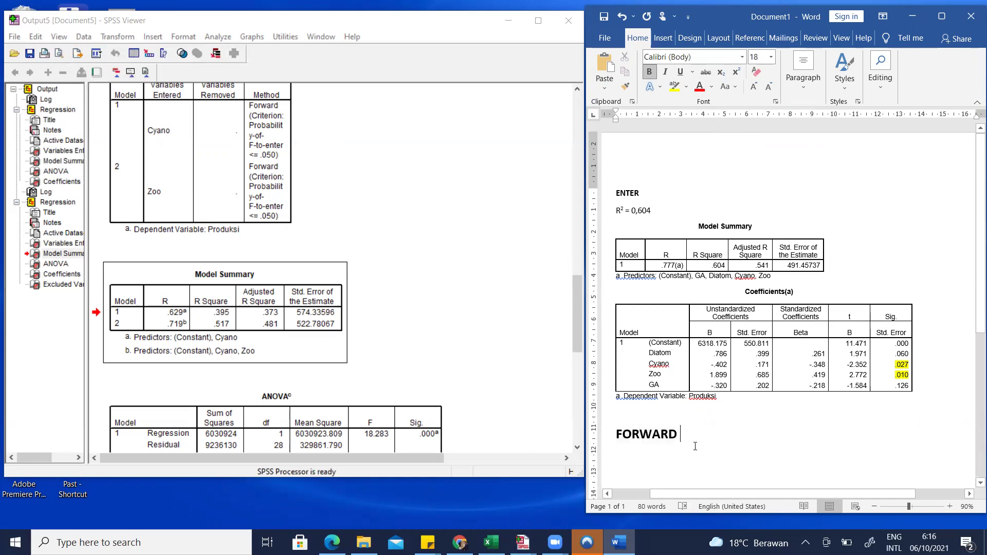
{"action": "scroll", "coordinate": [771, 309], "scroll_direction": "down", "scroll_amount": 2}
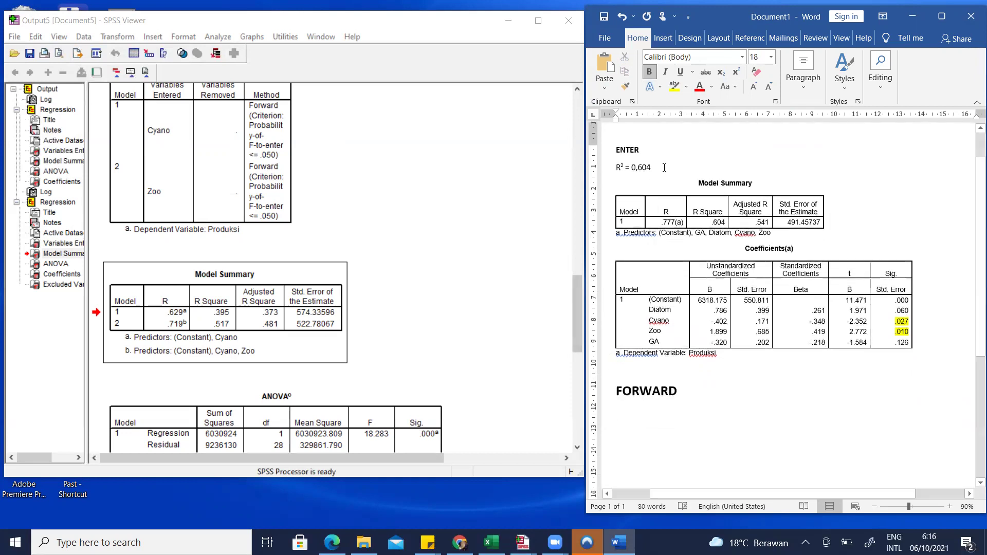
{"action": "left_click", "coordinate": [609, 167]}
{"action": "left_click", "coordinate": [606, 169]}
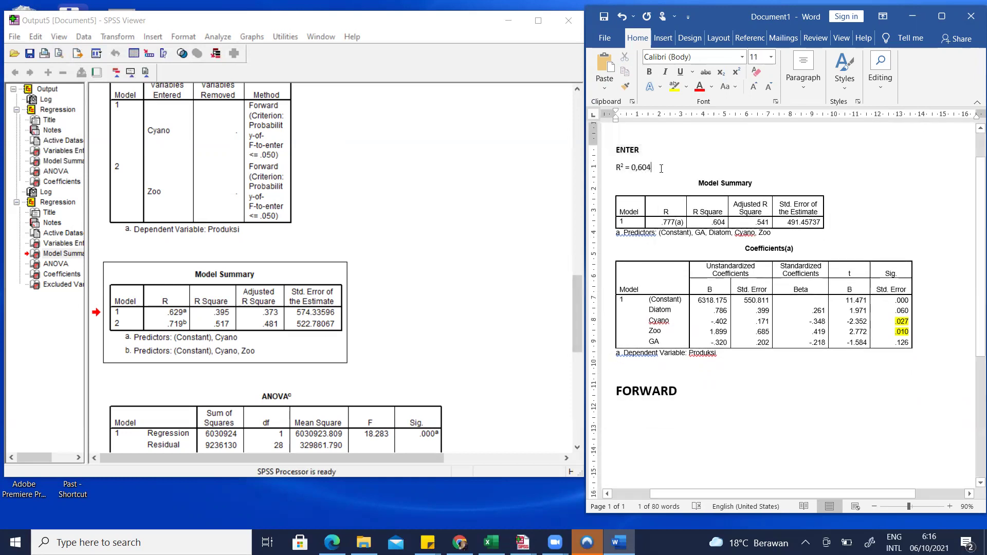
{"action": "left_click", "coordinate": [603, 176]}
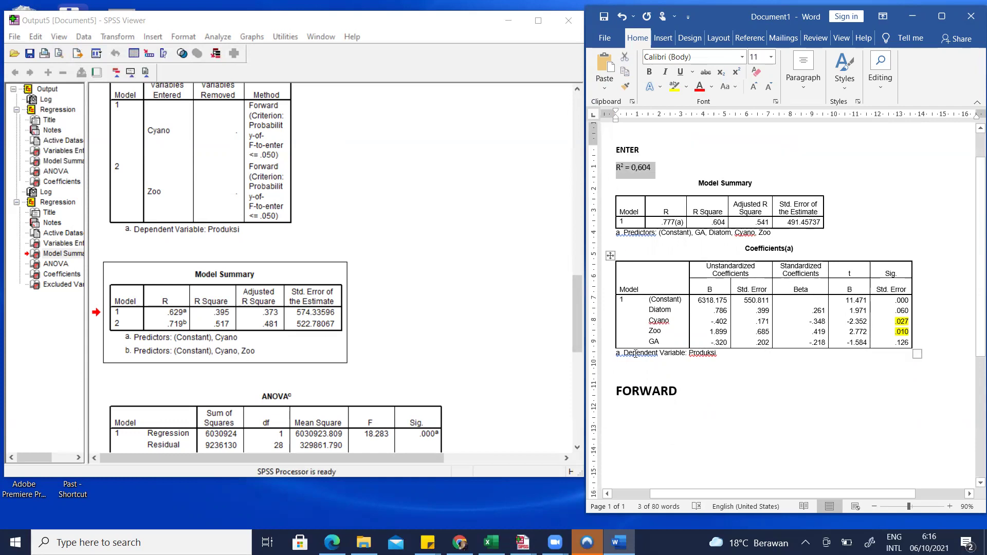
{"action": "left_click", "coordinate": [643, 415]}
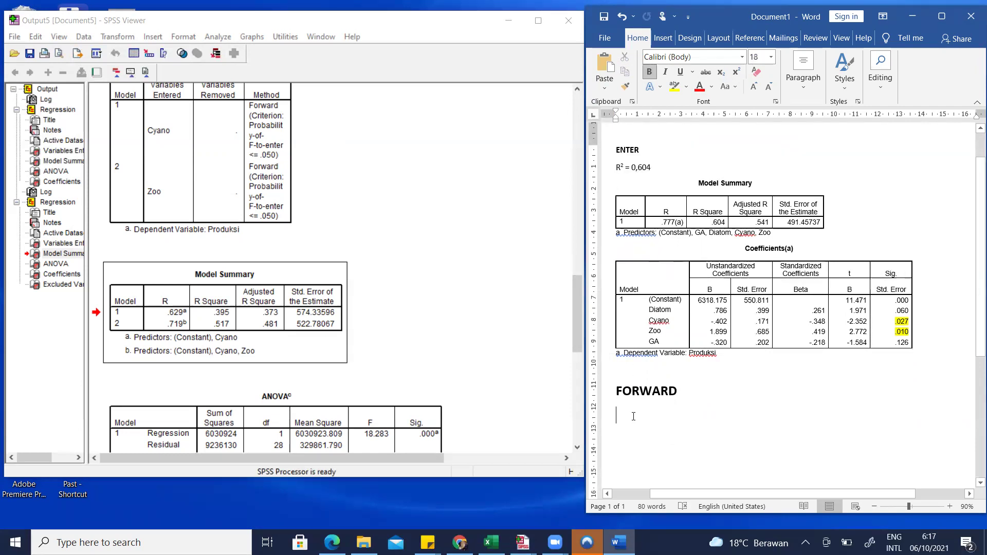
{"action": "type", "text": "R² = 0,604"}
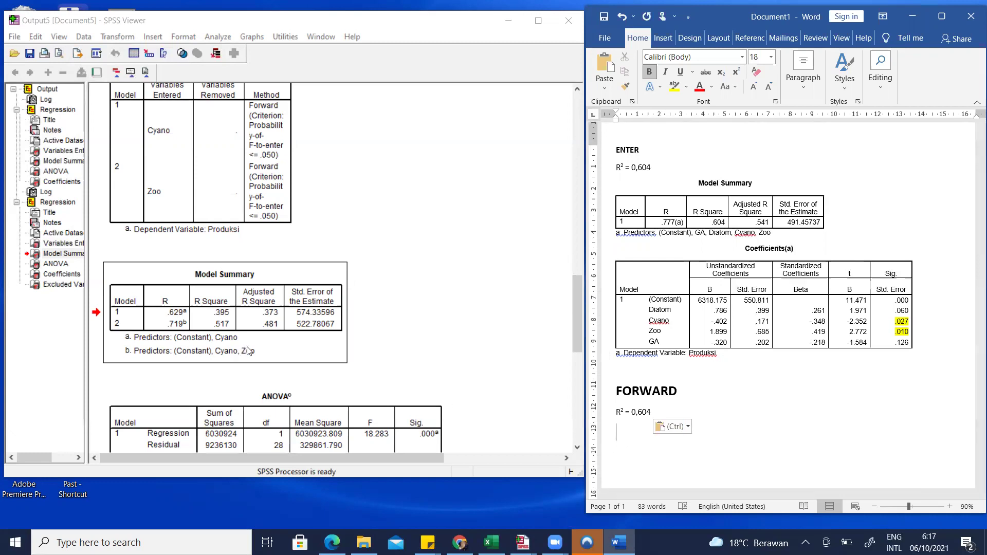
Change the R² value under the FORWARD heading to 0,517
{"action": "left_click_drag", "start_coordinate": [643, 413], "coordinate": [637, 412]}
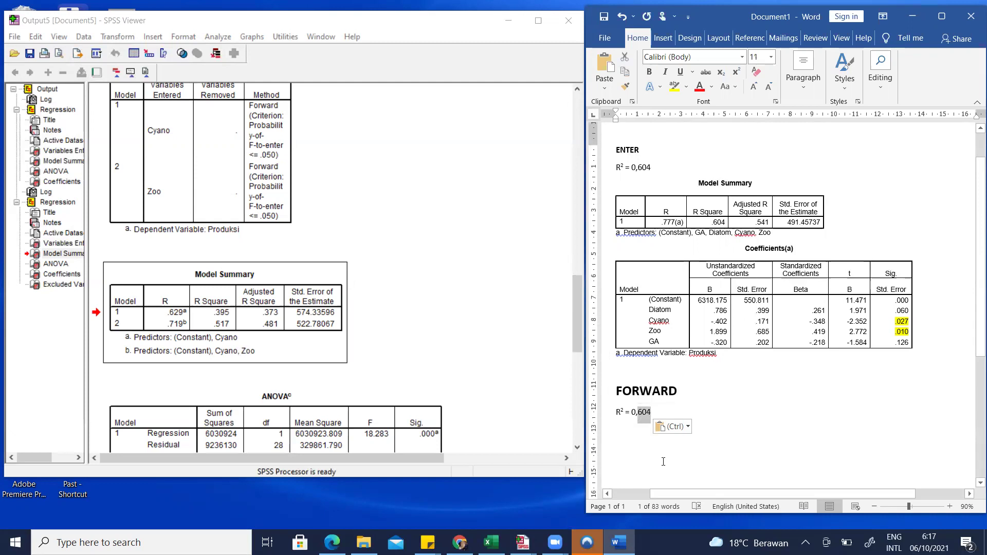
{"action": "type", "text": "51"}
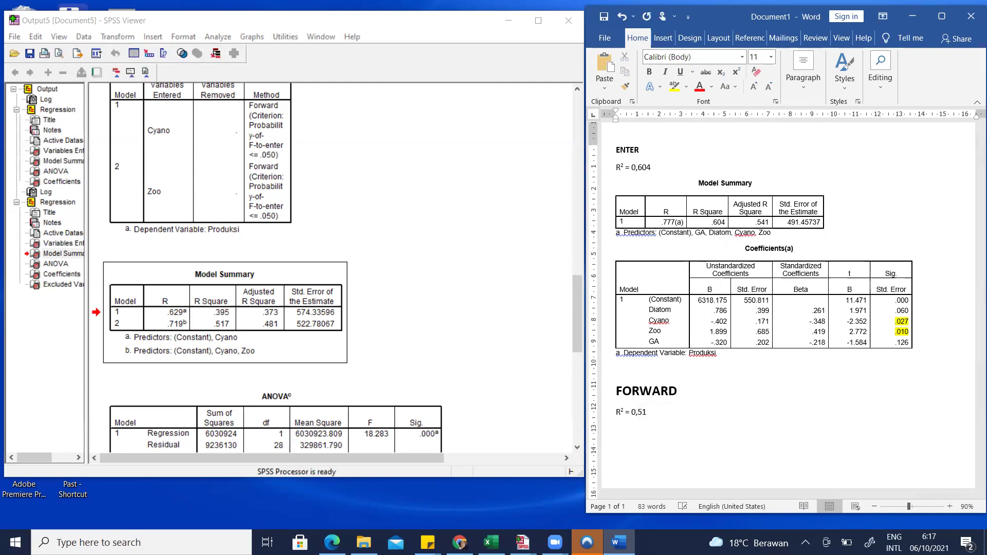
{"action": "type", "text": "7"}
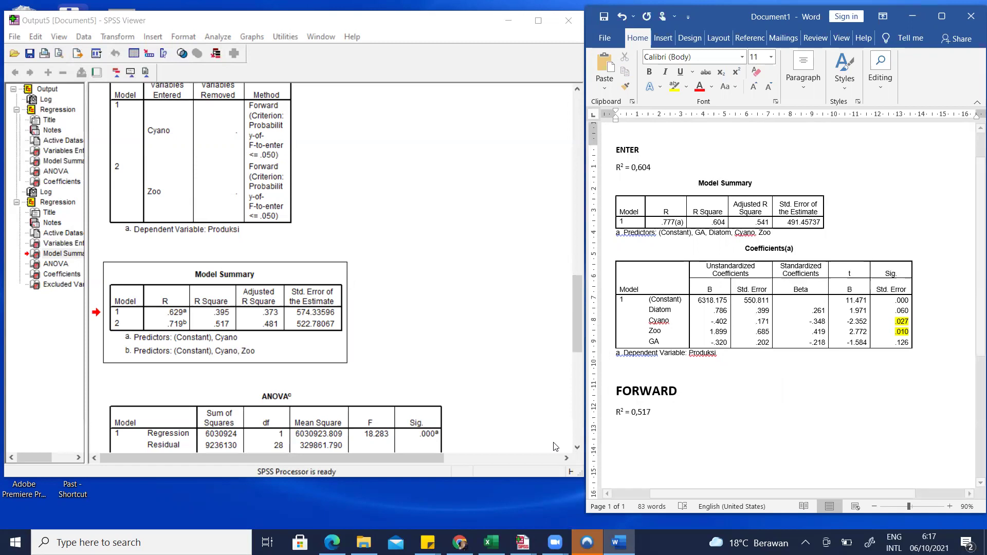
Copy the Forward regression's Coefficients table from the output and paste it below the FORWARD section's R² line in Word
{"action": "scroll", "coordinate": [446, 347], "scroll_direction": "down", "scroll_amount": 5}
{"action": "right_click", "coordinate": [409, 320]}
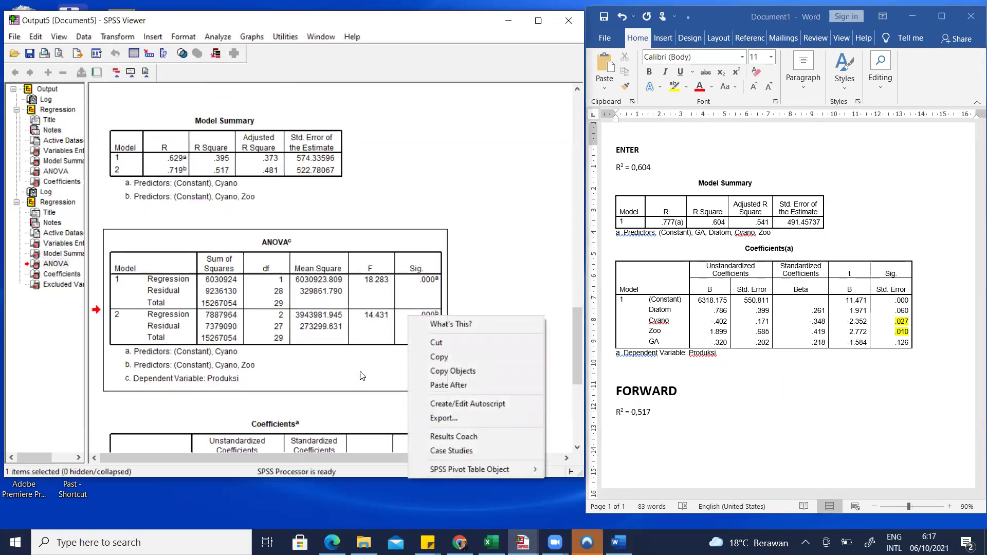
{"action": "left_click", "coordinate": [530, 237]}
{"action": "left_click", "coordinate": [426, 309]}
{"action": "right_click", "coordinate": [426, 309]}
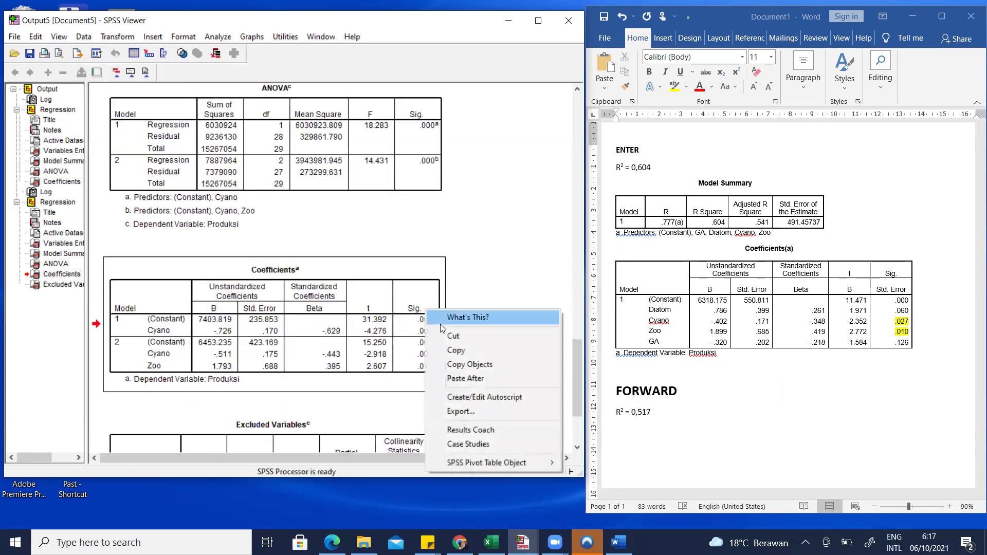
{"action": "left_click", "coordinate": [474, 355]}
{"action": "left_click", "coordinate": [664, 437]}
{"action": "key", "text": "ctrl+v"}
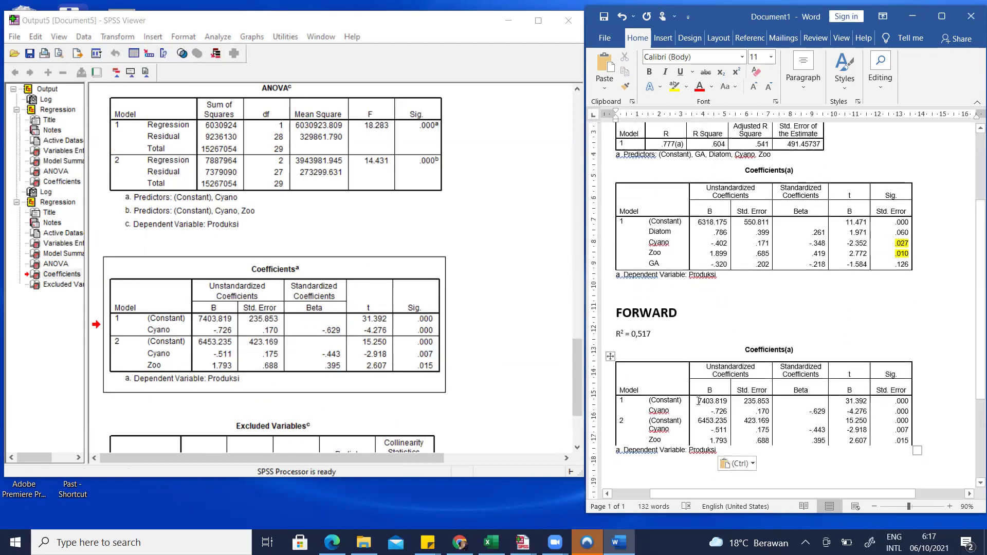
{"action": "scroll", "coordinate": [709, 387], "scroll_direction": "down", "scroll_amount": 3}
{"action": "left_click", "coordinate": [668, 422]}
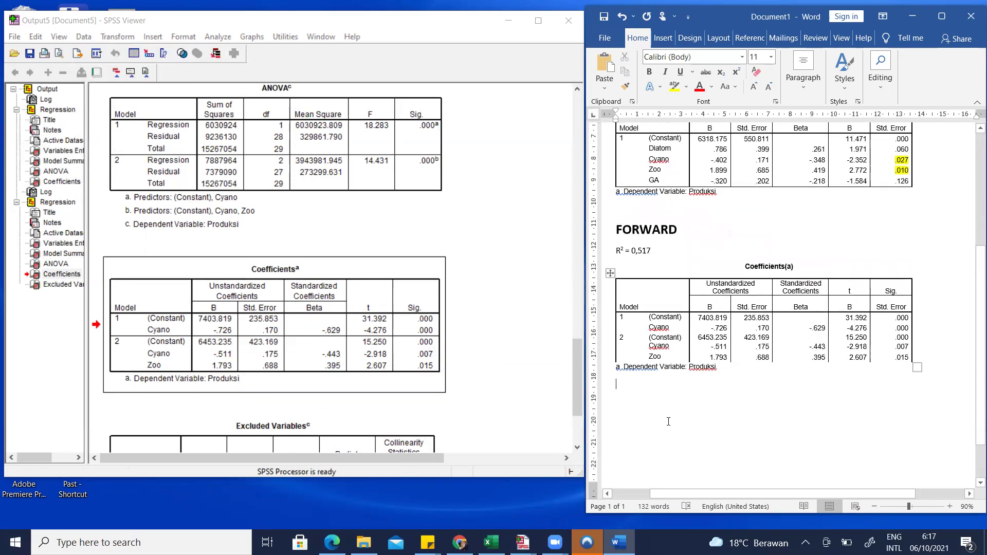
{"action": "scroll", "coordinate": [669, 422], "scroll_direction": "up", "scroll_amount": 3}
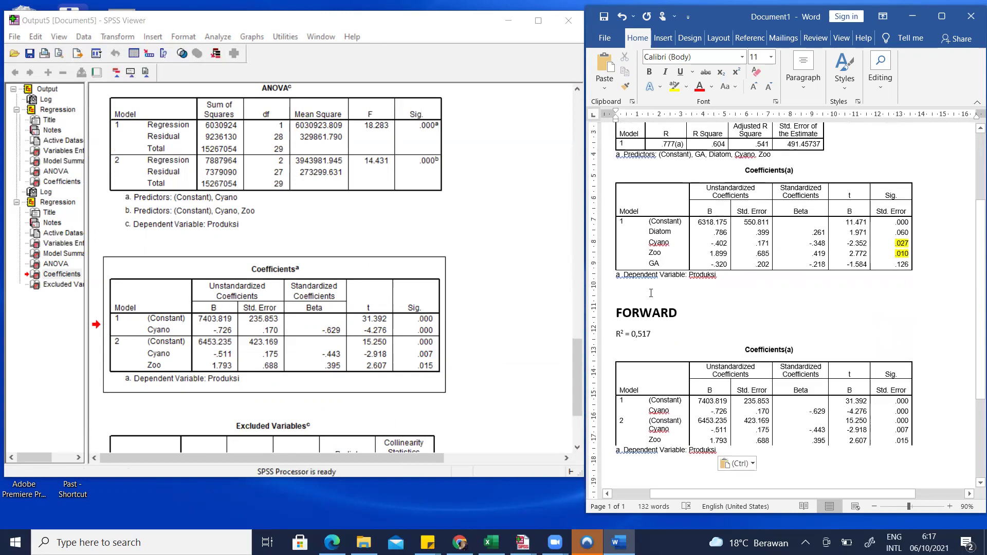
Start the equation Y = 6318,175 + 0,786 X1 – on a new line below the ENTER section's Coefficients table
{"action": "key", "text": "Return"}
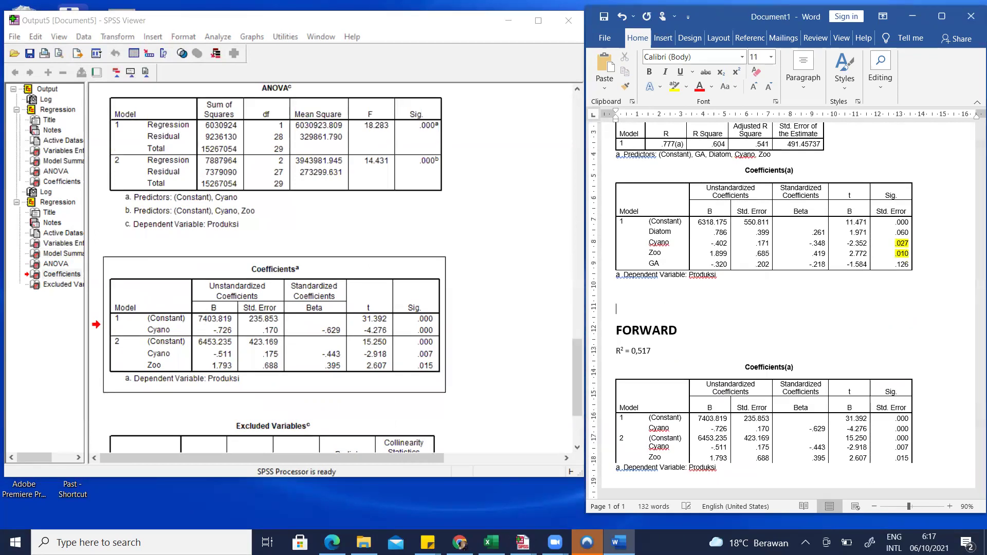
{"action": "type", "text": "Y ="}
{"action": "key", "text": "Return"}
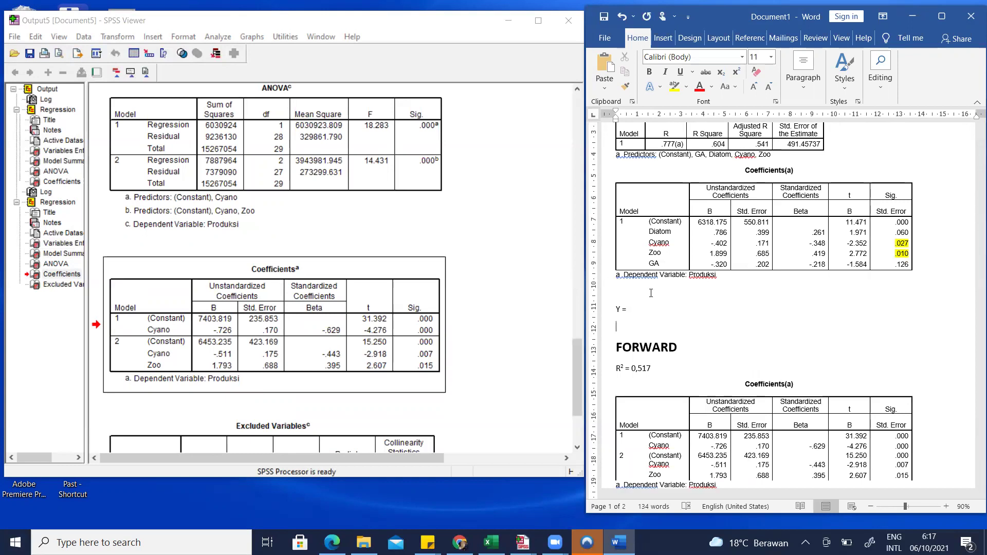
{"action": "left_click", "coordinate": [646, 311]}
{"action": "left_click", "coordinate": [715, 280]}
{"action": "left_click", "coordinate": [666, 312]}
{"action": "type", "text": "6318,175 + 0,786 X1 -"}
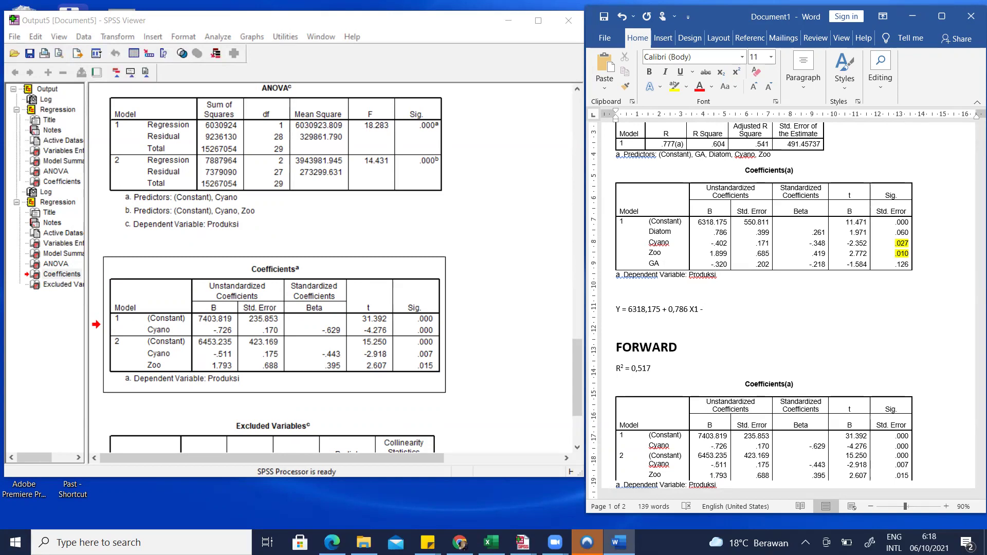
Complete the ENTER equation with the terms 0,402 X2 + 1,899 X3 – 0,320 X4
{"action": "type", "text": " 0,"}
{"action": "type", "text": "4"}
{"action": "type", "text": "02 X2"}
{"action": "type", "text": " + 1,"}
{"action": "type", "text": "899"}
{"action": "type", "text": " X3 "}
{"action": "type", "text": "- "}
{"action": "type", "text": "0,"}
{"action": "type", "text": "032"}
{"action": "key", "text": "BackSpace"}
{"action": "key", "text": "BackSpace"}
{"action": "key", "text": "BackSpace"}
{"action": "type", "text": "320 X4"}
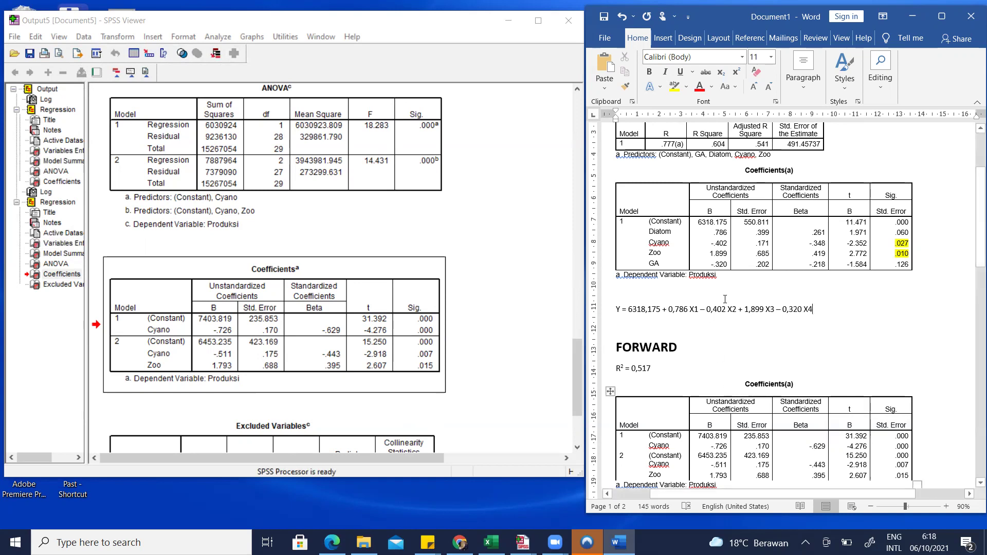
Write the equation Y = 6453,235 – 0,511 X2 + 1,793 X3 below the FORWARD section's Coefficients table
{"action": "scroll", "coordinate": [725, 299], "scroll_direction": "down", "scroll_amount": 5}
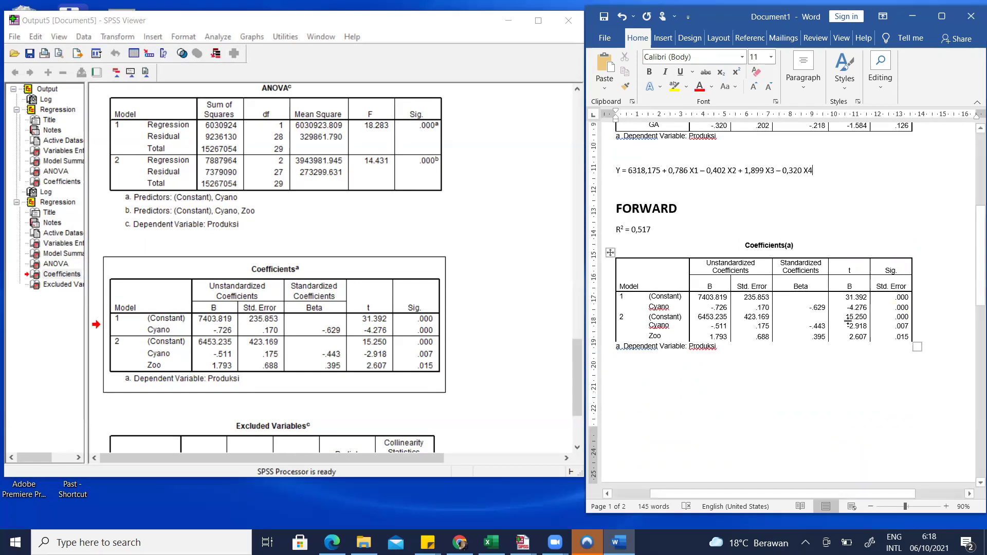
{"action": "scroll", "coordinate": [848, 320], "scroll_direction": "up", "scroll_amount": 3}
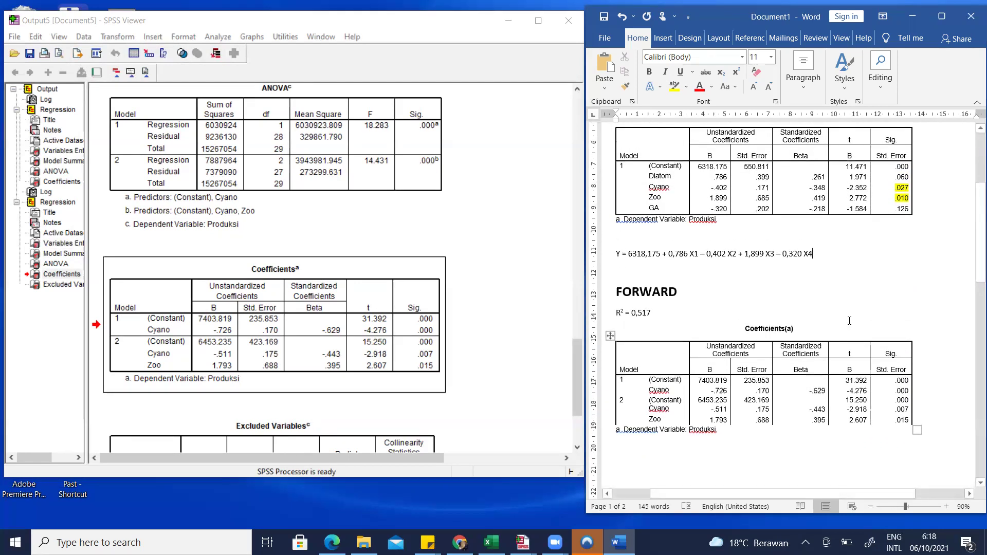
{"action": "scroll", "coordinate": [849, 321], "scroll_direction": "down", "scroll_amount": 1}
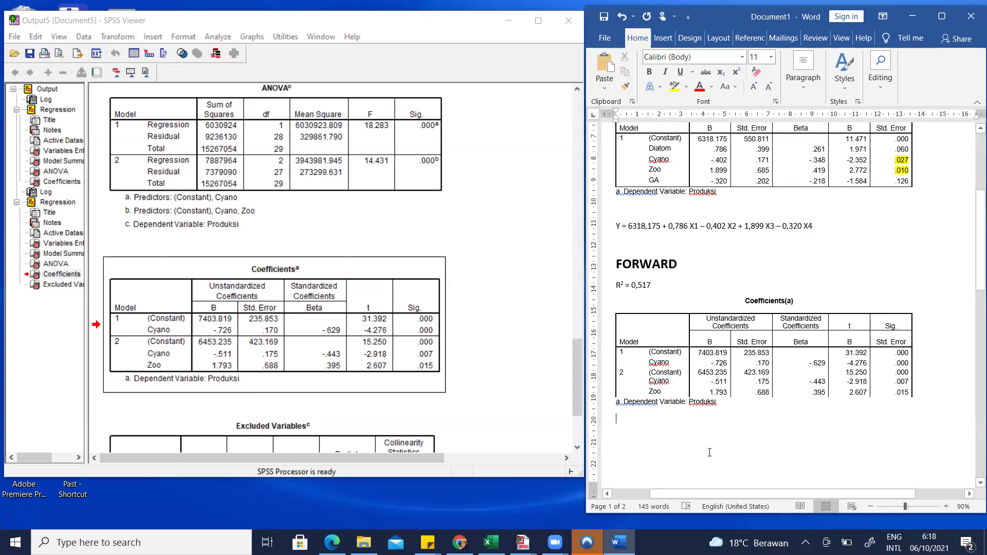
{"action": "type", "text": "Y = "}
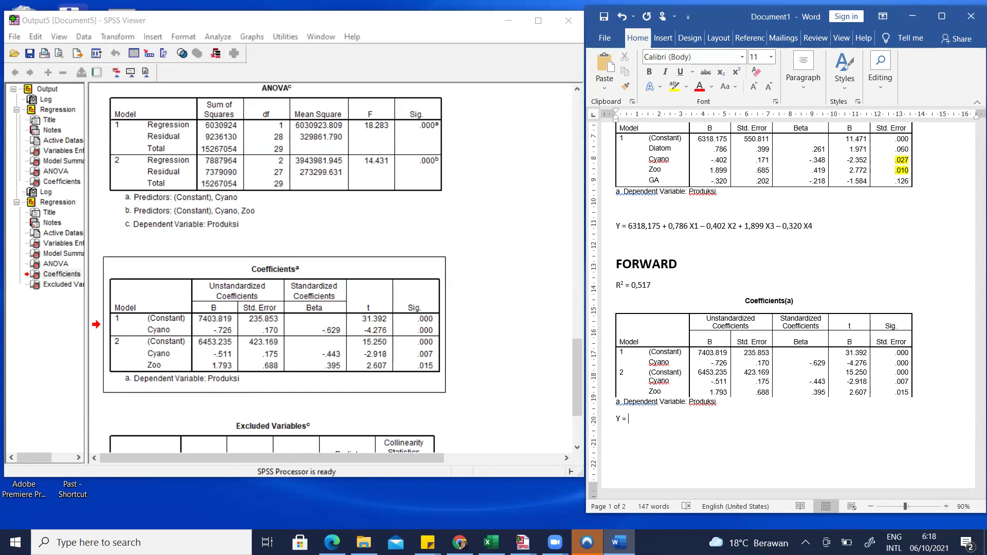
{"action": "type", "text": "6453,235 +"}
{"action": "key", "text": "BackSpace"}
{"action": "type", "text": "0,5"}
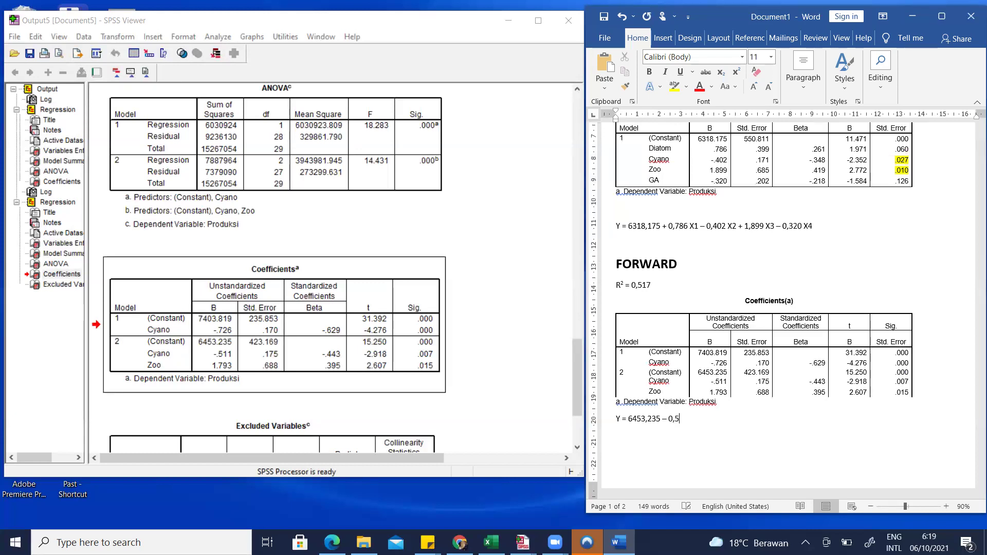
{"action": "type", "text": "11 X2 + 1,793 X3"}
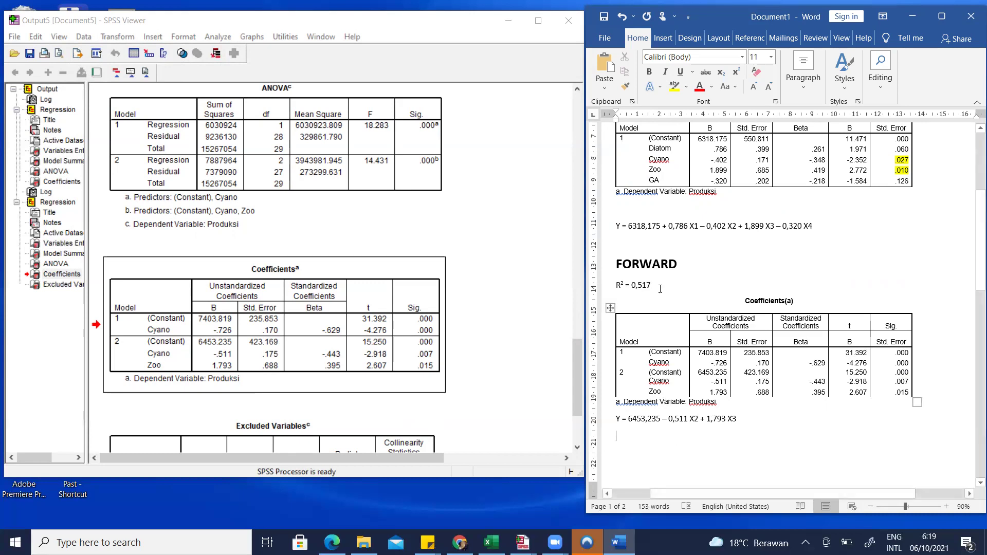
Move the R² lines of the FORWARD and ENTER sections below their equations, and remove the empty line above the ENTER equation
{"action": "triple_click", "coordinate": [629, 285]}
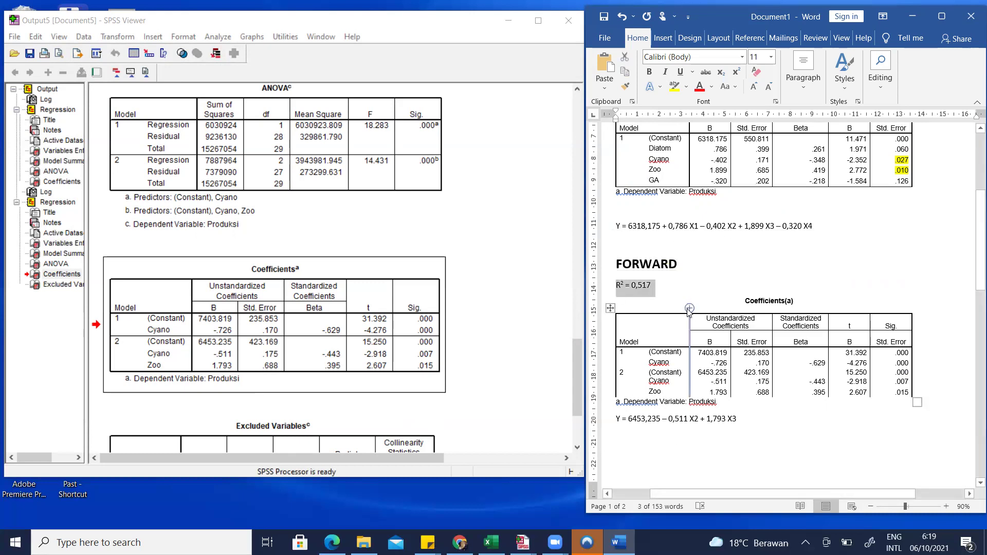
{"action": "left_click_drag", "start_coordinate": [649, 289], "coordinate": [637, 437]}
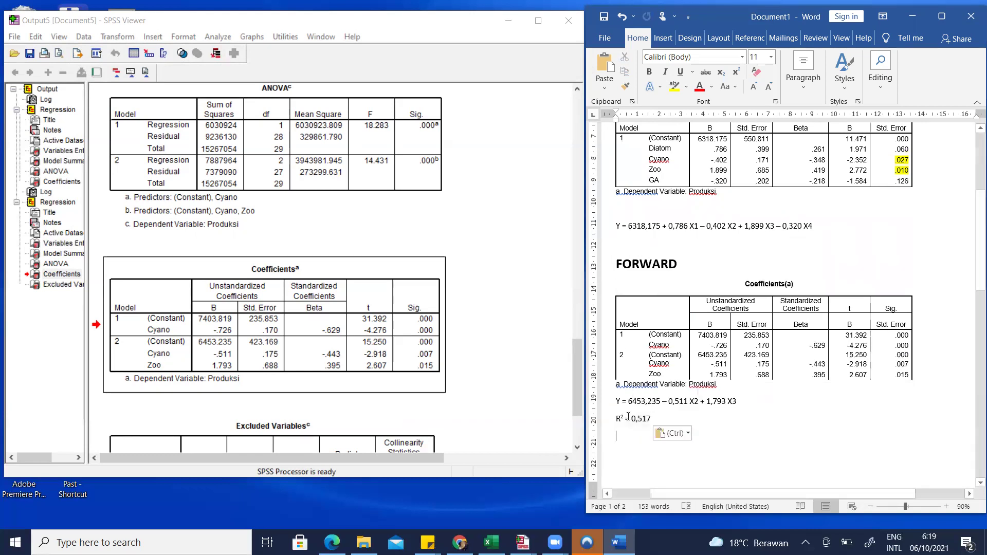
{"action": "scroll", "coordinate": [653, 239], "scroll_direction": "up", "scroll_amount": 1}
{"action": "scroll", "coordinate": [654, 239], "scroll_direction": "up", "scroll_amount": 5}
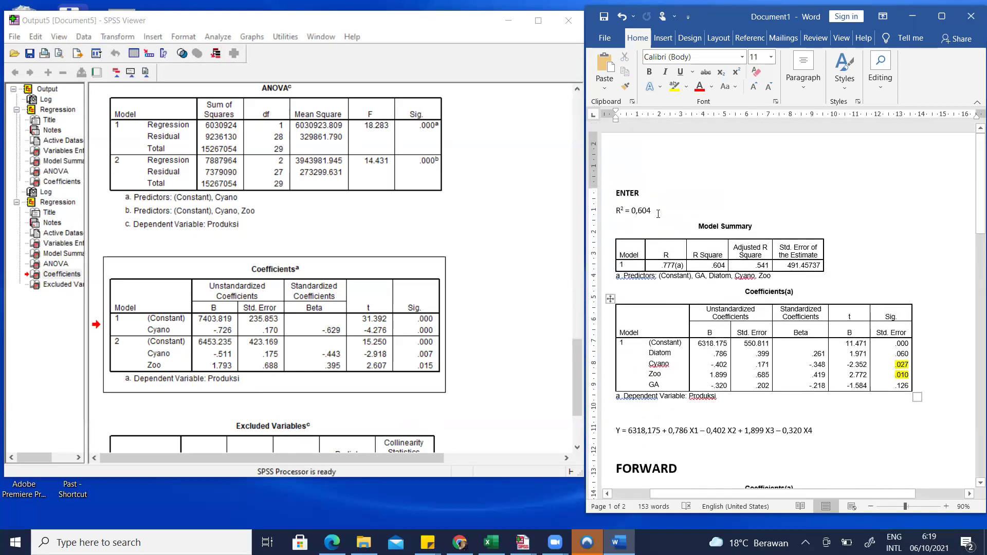
{"action": "triple_click", "coordinate": [609, 219]}
{"action": "left_click_drag", "start_coordinate": [620, 213], "coordinate": [639, 452]}
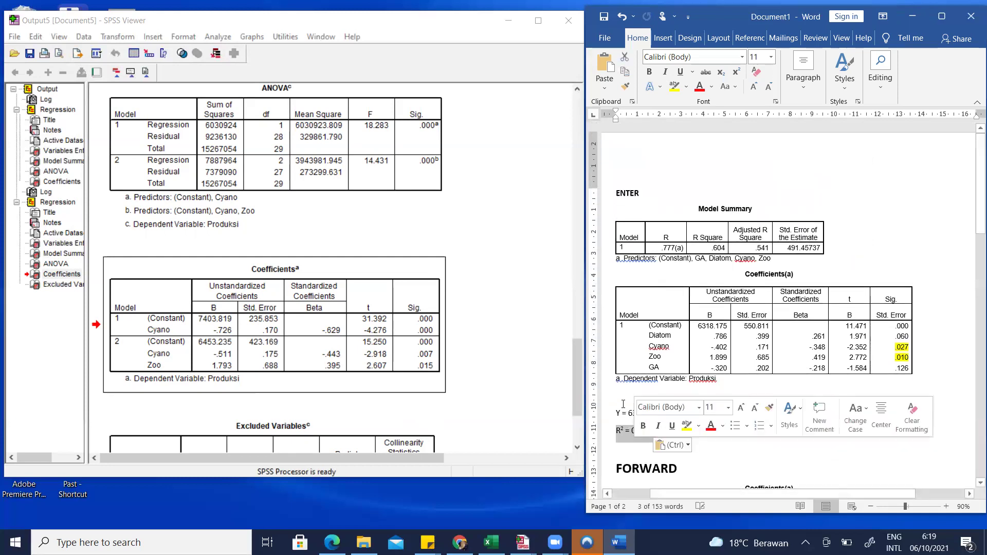
{"action": "left_click", "coordinate": [623, 404]}
{"action": "key", "text": "BackSpace"}
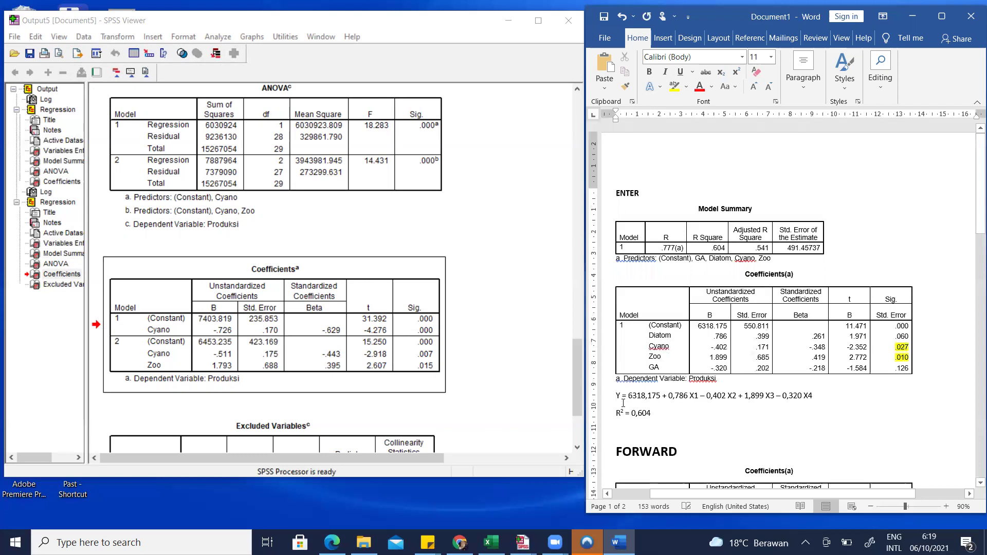
Insert a page break below the FORWARD section's R² line
{"action": "scroll", "coordinate": [679, 410], "scroll_direction": "down", "scroll_amount": 5}
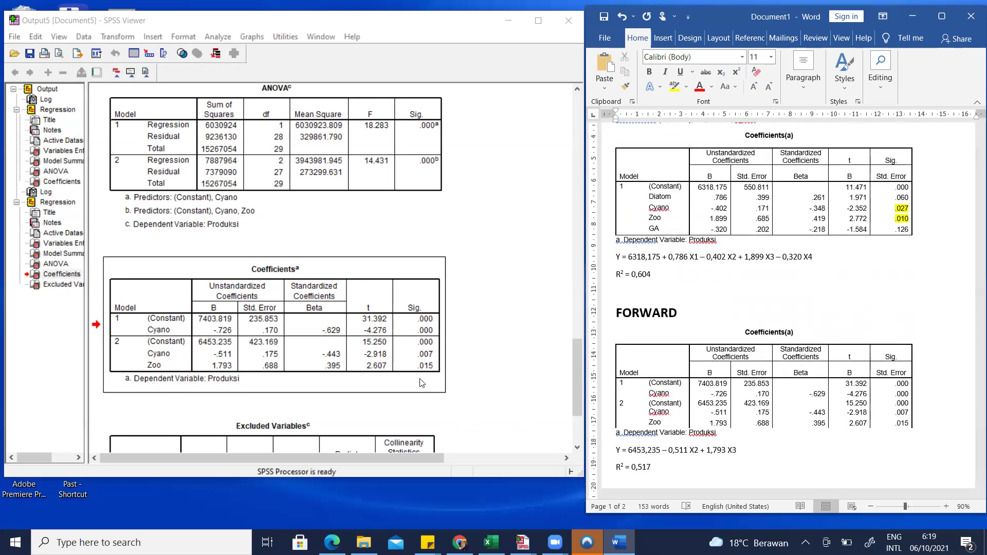
{"action": "scroll", "coordinate": [655, 353], "scroll_direction": "down", "scroll_amount": 6}
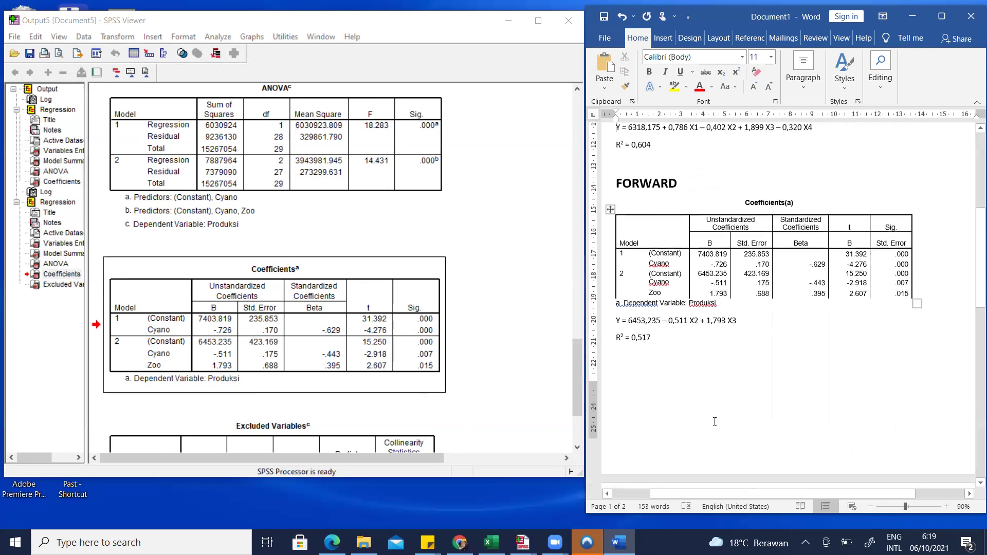
{"action": "left_click", "coordinate": [655, 353]}
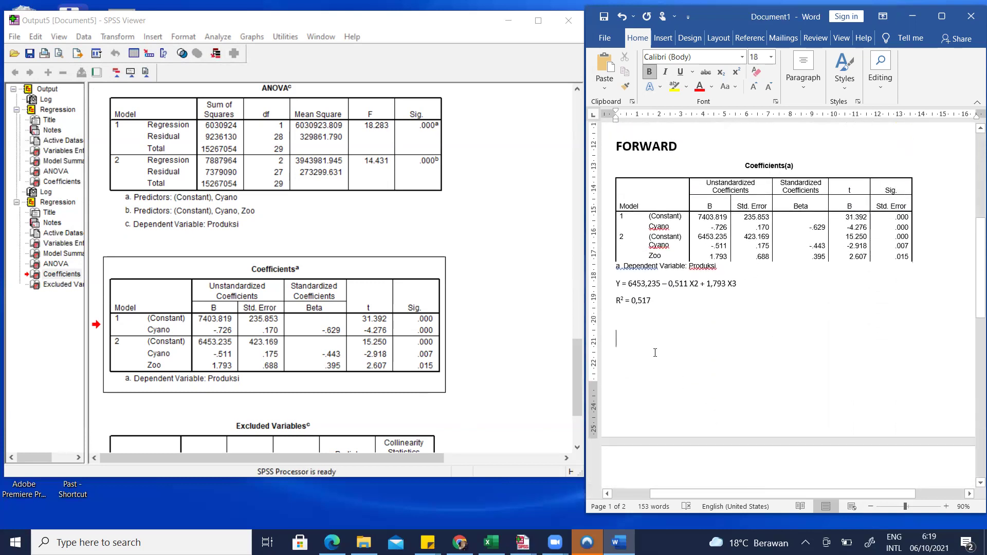
{"action": "key", "text": "ctrl+Return"}
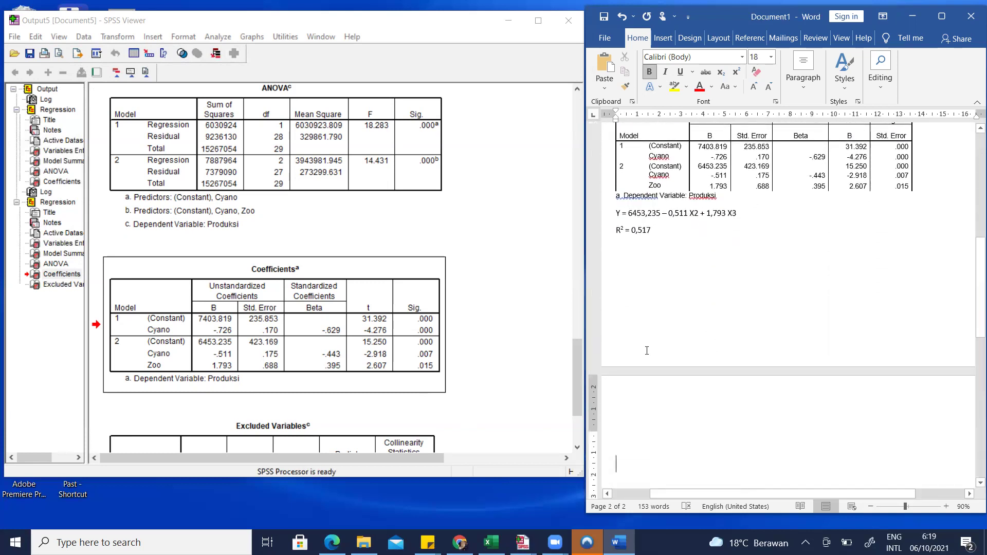
Switch to the SPSS Data Editor and run the linear regression of Produksi with the Backward method
{"action": "left_click", "coordinate": [508, 20]}
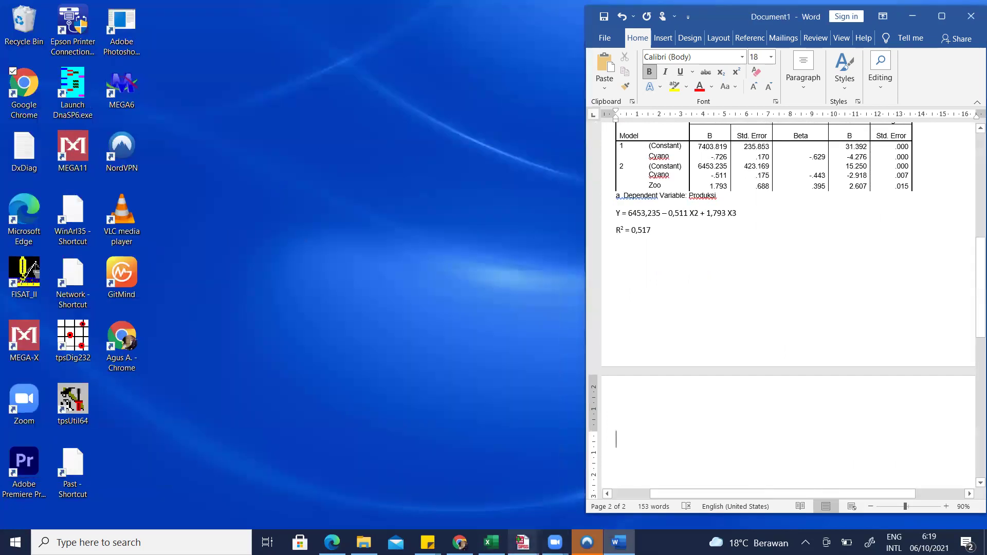
{"action": "left_click", "coordinate": [521, 542]}
{"action": "left_click", "coordinate": [480, 497]}
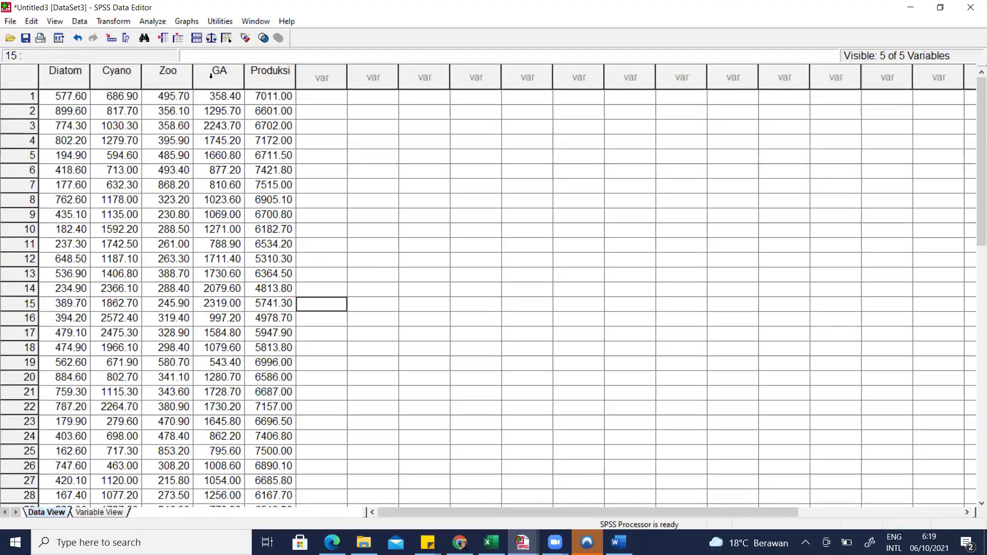
{"action": "left_click", "coordinate": [152, 21]}
{"action": "mouse_move", "coordinate": [247, 150]}
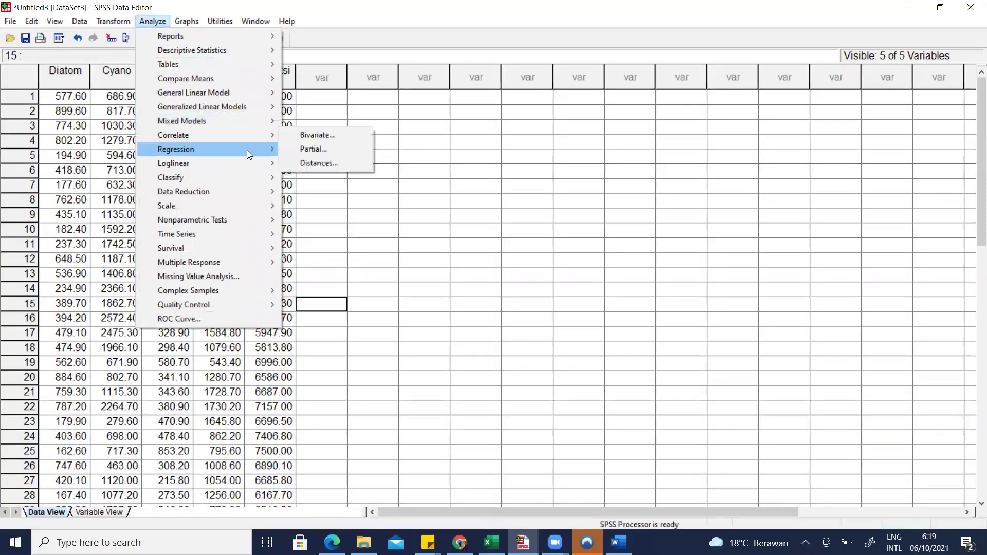
{"action": "left_click", "coordinate": [316, 150]}
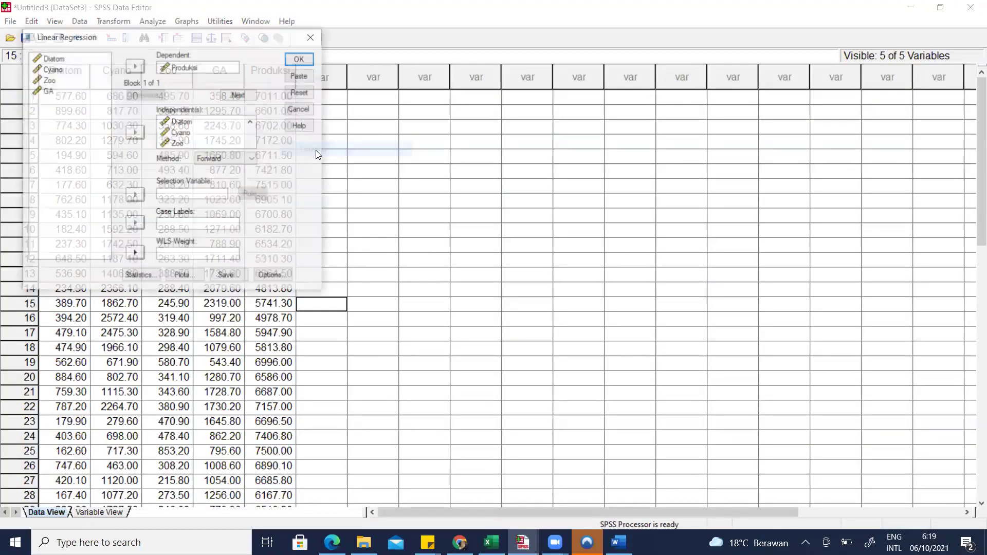
{"action": "left_click", "coordinate": [251, 158]}
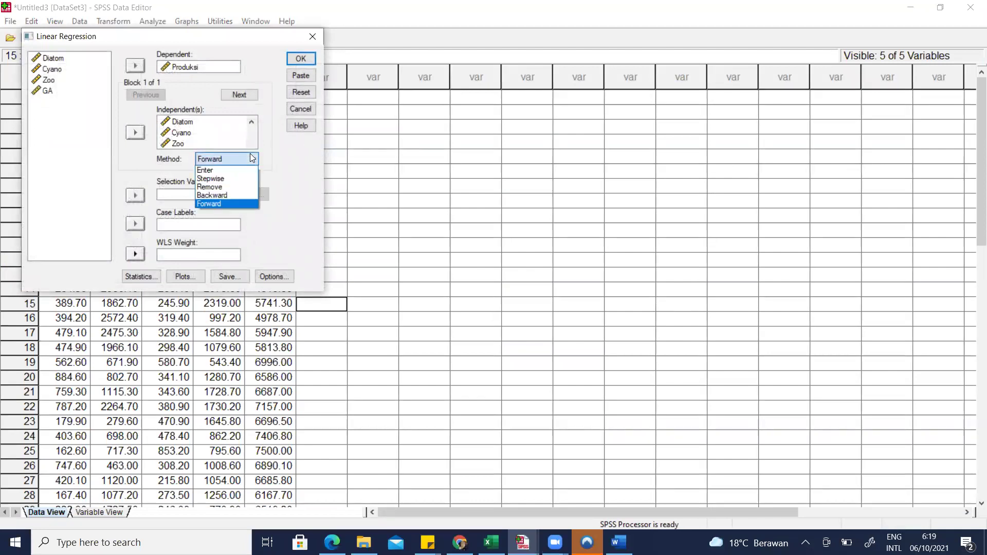
{"action": "left_click", "coordinate": [233, 196]}
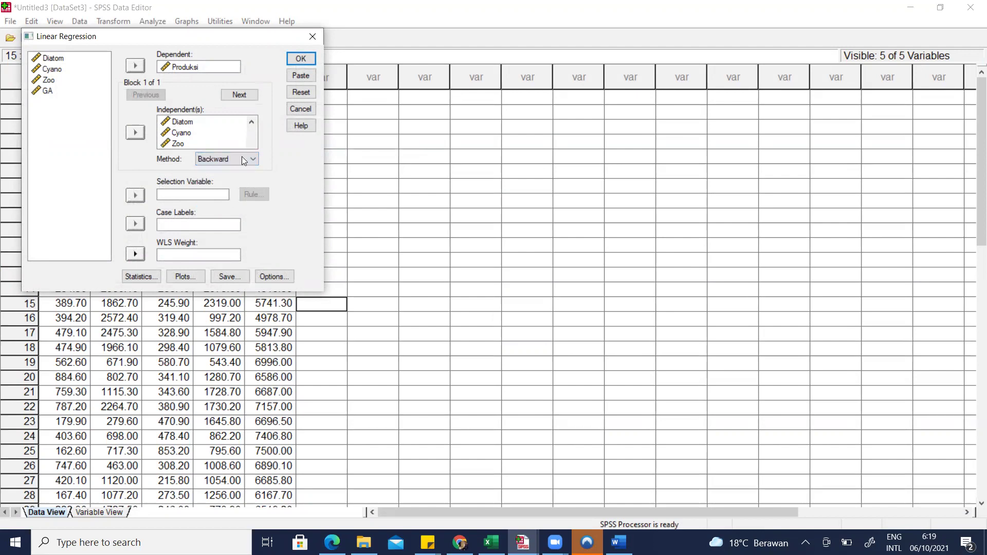
{"action": "left_click", "coordinate": [300, 59]}
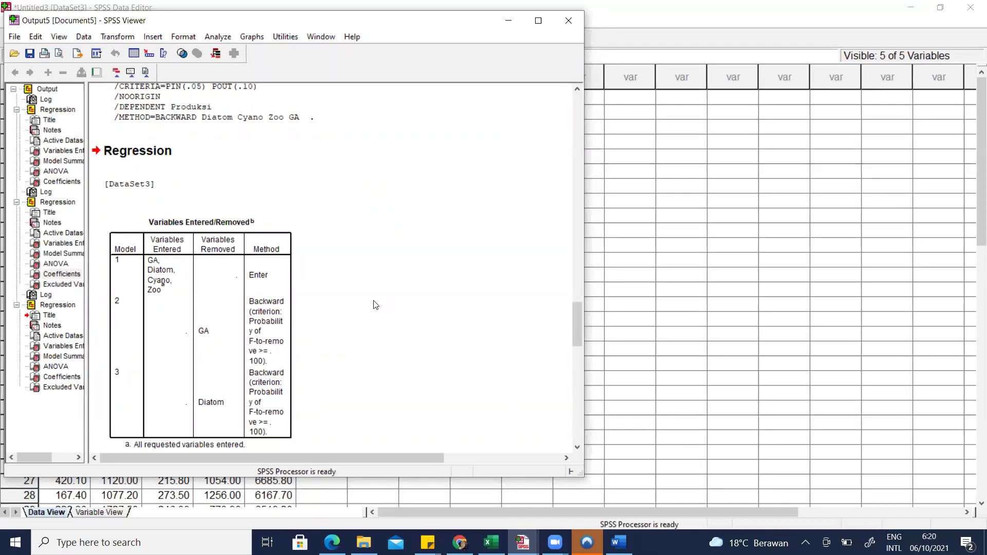
Switch back to Word and add the bold heading BACKWARD at the start of the new page
{"action": "left_click", "coordinate": [911, 7]}
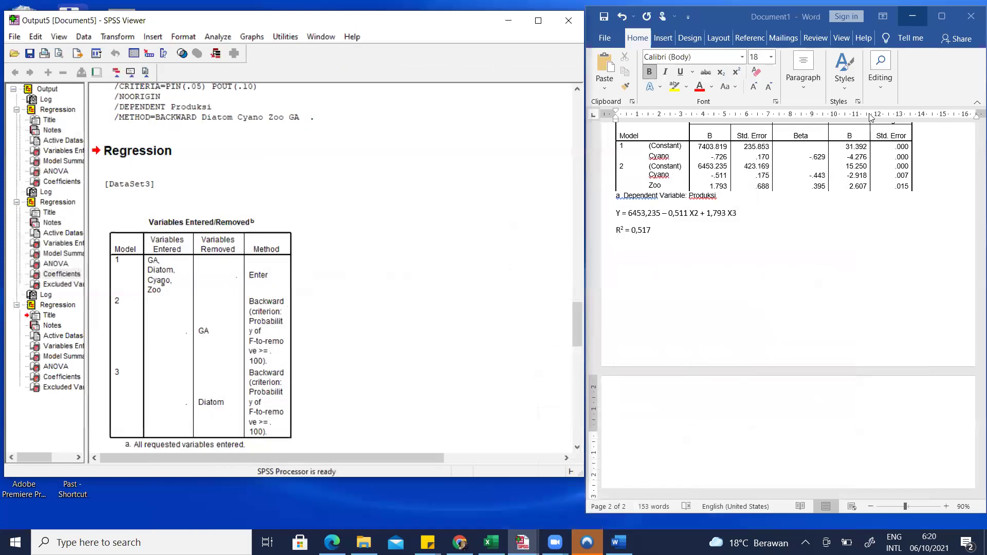
{"action": "left_click", "coordinate": [640, 404]}
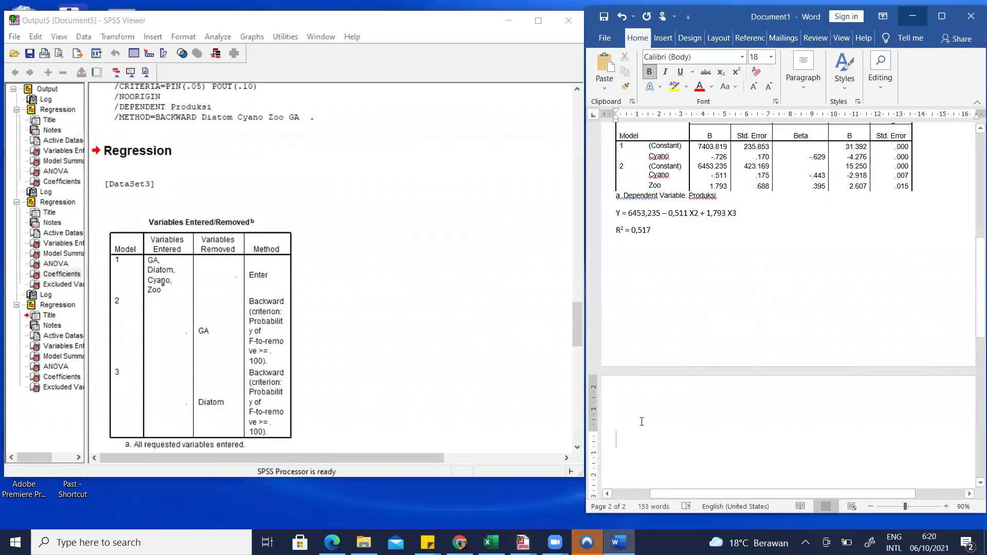
{"action": "key", "text": "ctrl+b"}
{"action": "type", "text": "BACKWARD"}
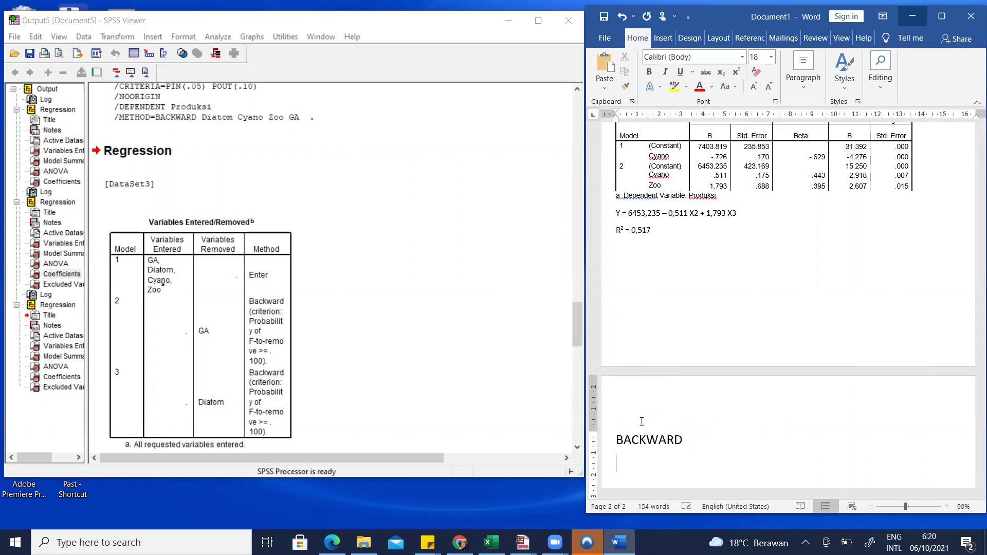
{"action": "triple_click", "coordinate": [646, 442]}
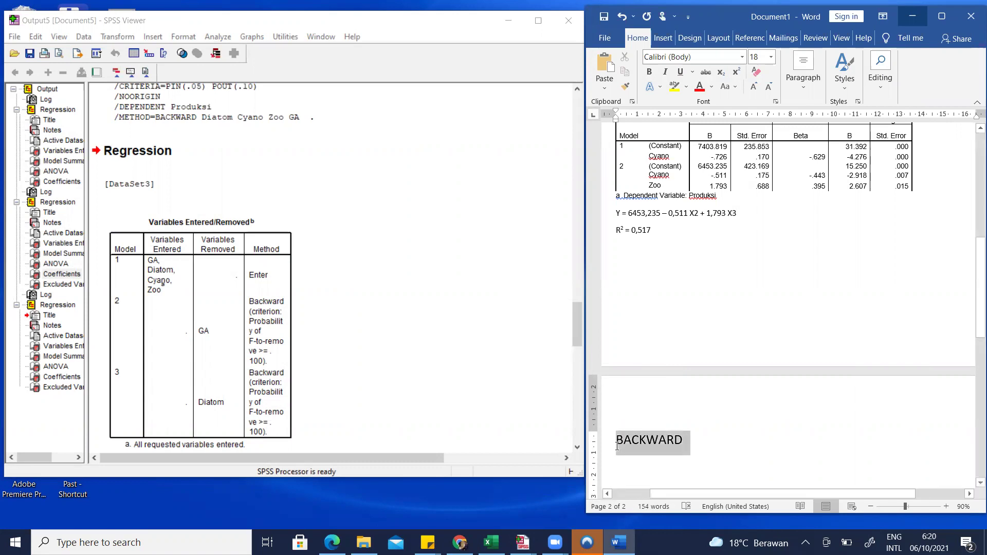
{"action": "left_click", "coordinate": [648, 71]}
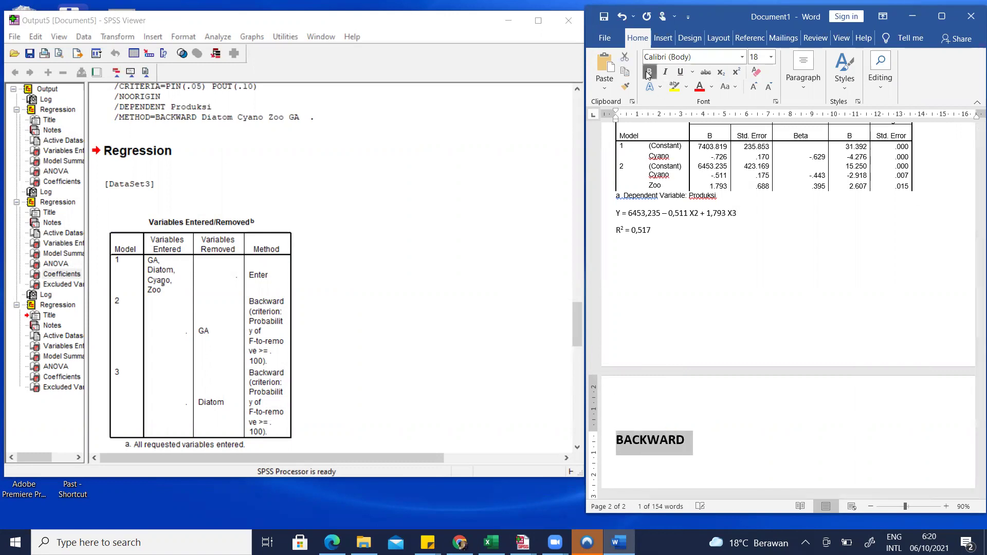
Examine the Backward regression's Variables Entered/Removed and Model Summary tables in the SPSS output
{"action": "scroll", "coordinate": [436, 284], "scroll_direction": "down", "scroll_amount": 3}
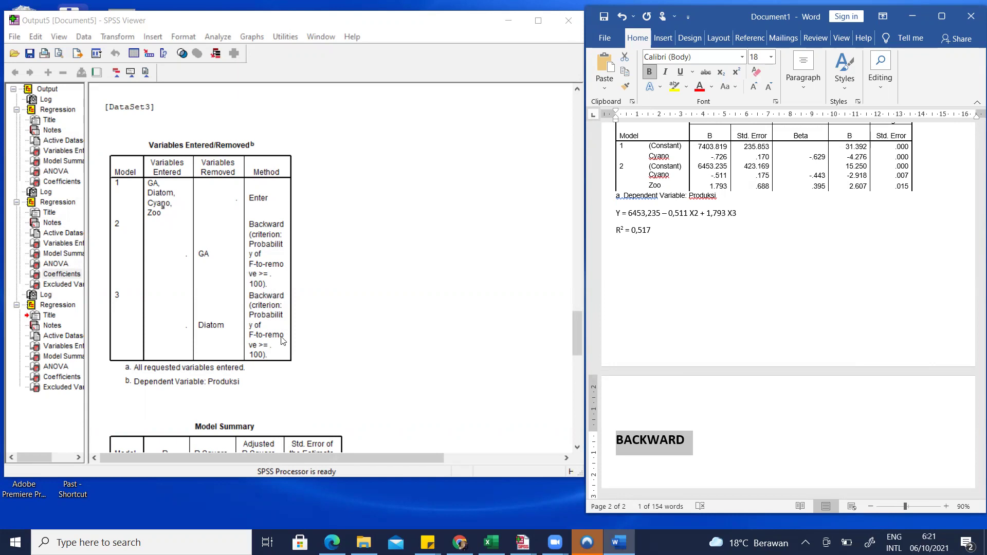
{"action": "scroll", "coordinate": [227, 335], "scroll_direction": "down", "scroll_amount": 3}
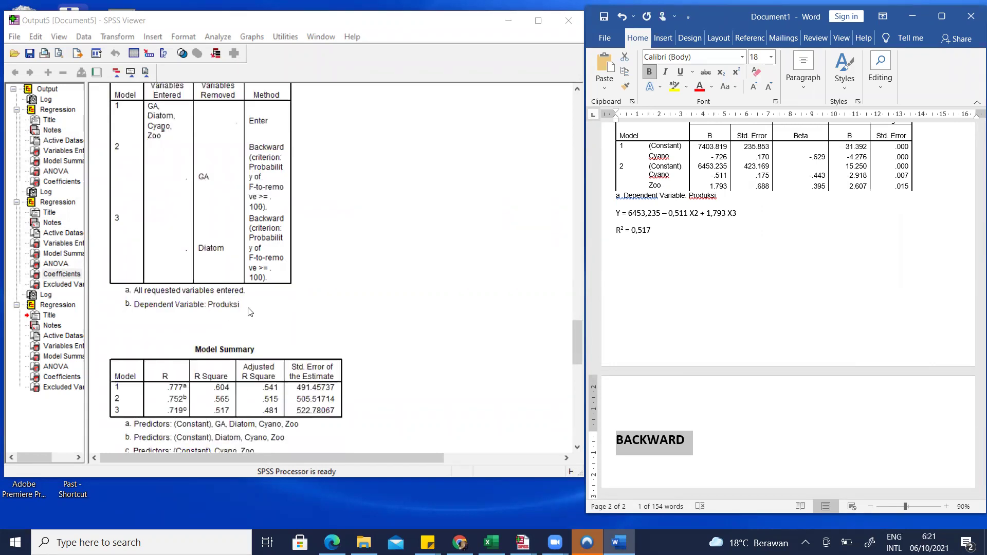
{"action": "scroll", "coordinate": [226, 323], "scroll_direction": "down", "scroll_amount": 3}
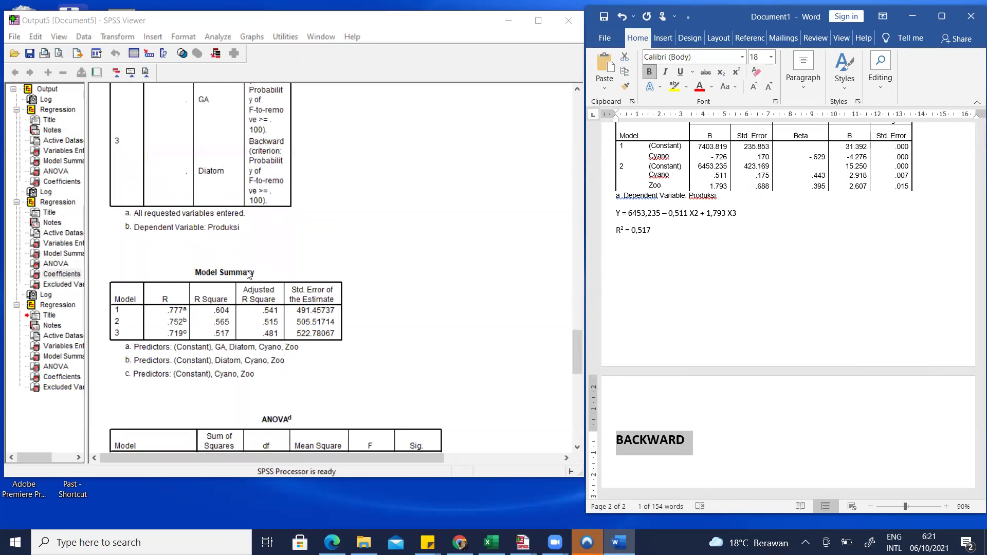
{"action": "scroll", "coordinate": [250, 280], "scroll_direction": "up", "scroll_amount": 6}
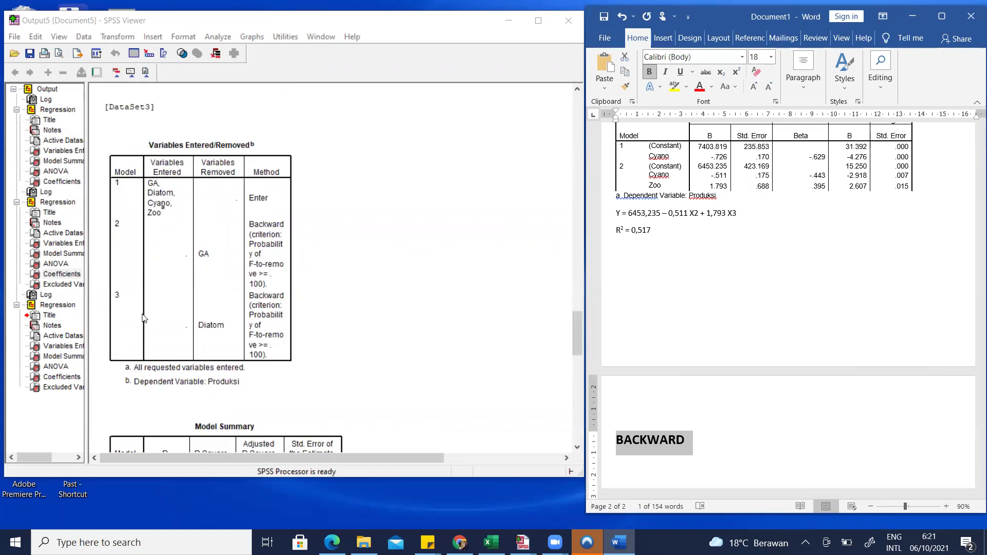
Examine the Backward regression's Model Summary and ANOVA tables and compare them with the earlier Enter and Forward results in Word
{"action": "scroll", "coordinate": [174, 292], "scroll_direction": "down", "scroll_amount": 3}
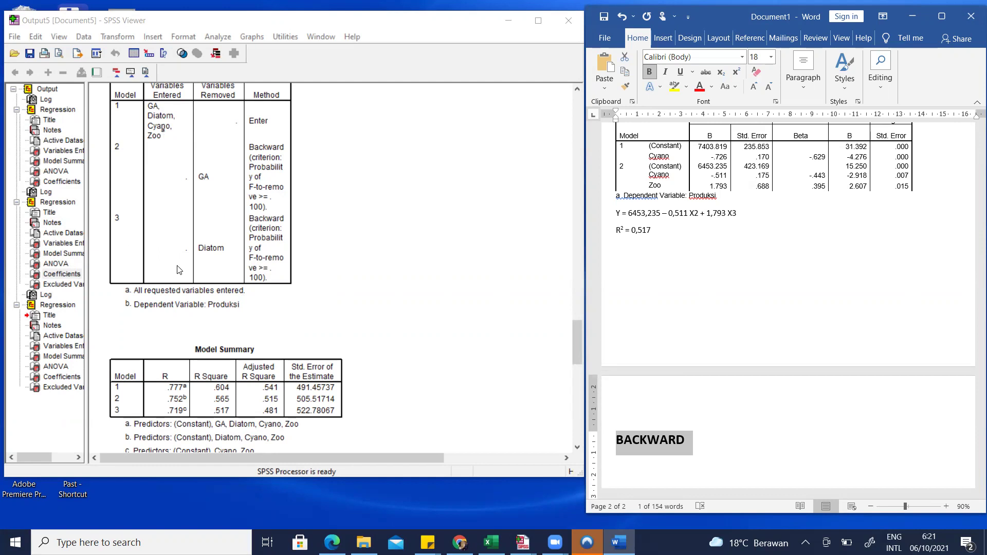
{"action": "scroll", "coordinate": [180, 267], "scroll_direction": "down", "scroll_amount": 5}
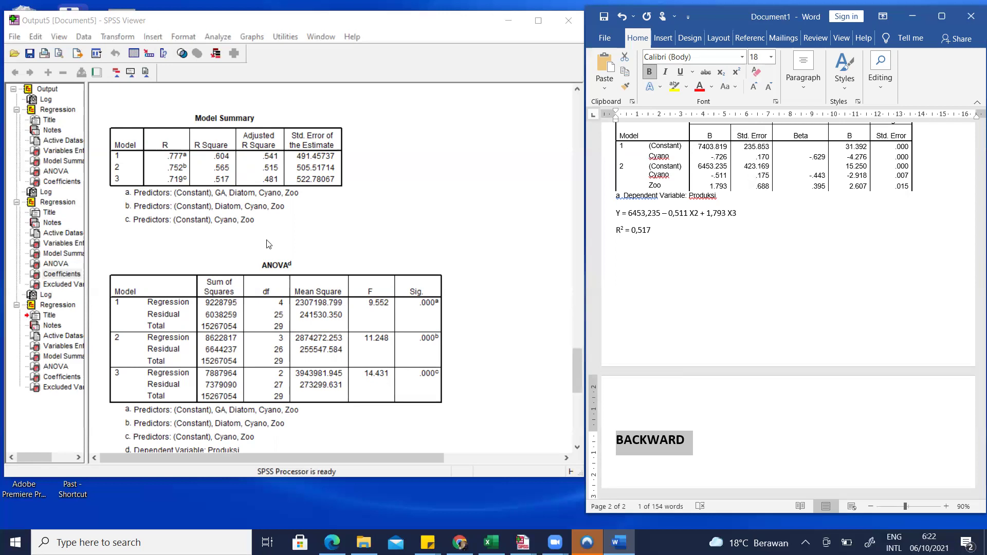
{"action": "scroll", "coordinate": [269, 244], "scroll_direction": "down", "scroll_amount": 3}
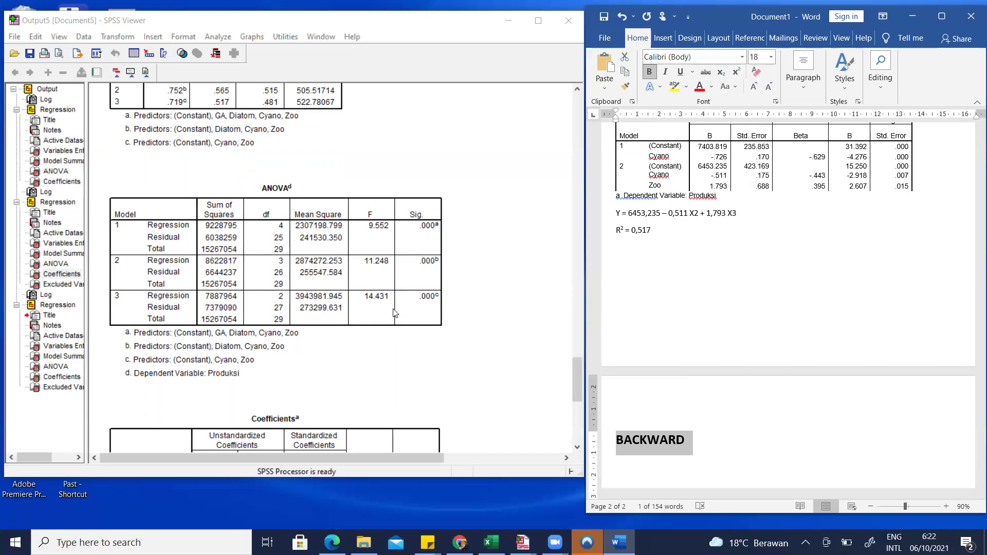
{"action": "scroll", "coordinate": [394, 312], "scroll_direction": "up", "scroll_amount": 3}
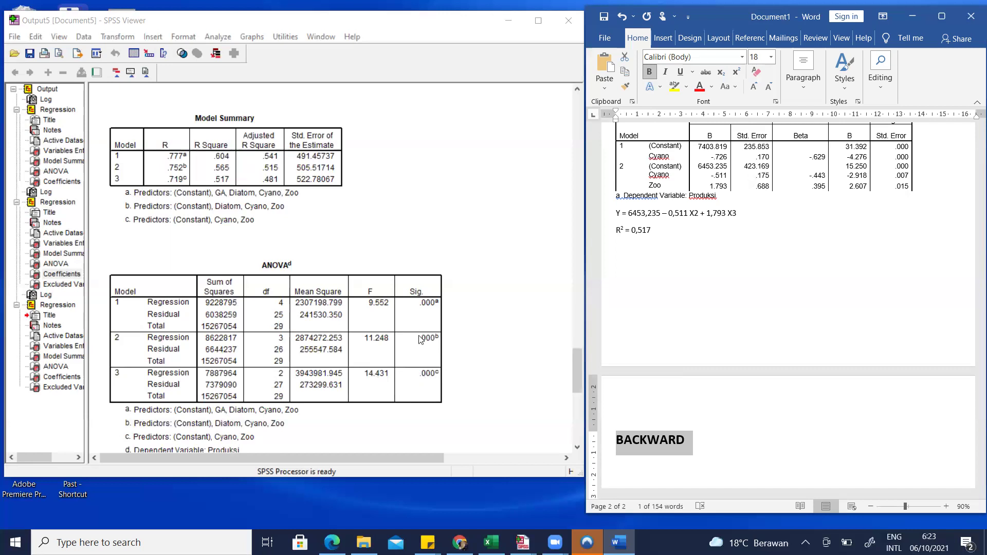
{"action": "scroll", "coordinate": [758, 307], "scroll_direction": "up", "scroll_amount": 2}
{"action": "scroll", "coordinate": [758, 307], "scroll_direction": "up", "scroll_amount": 3}
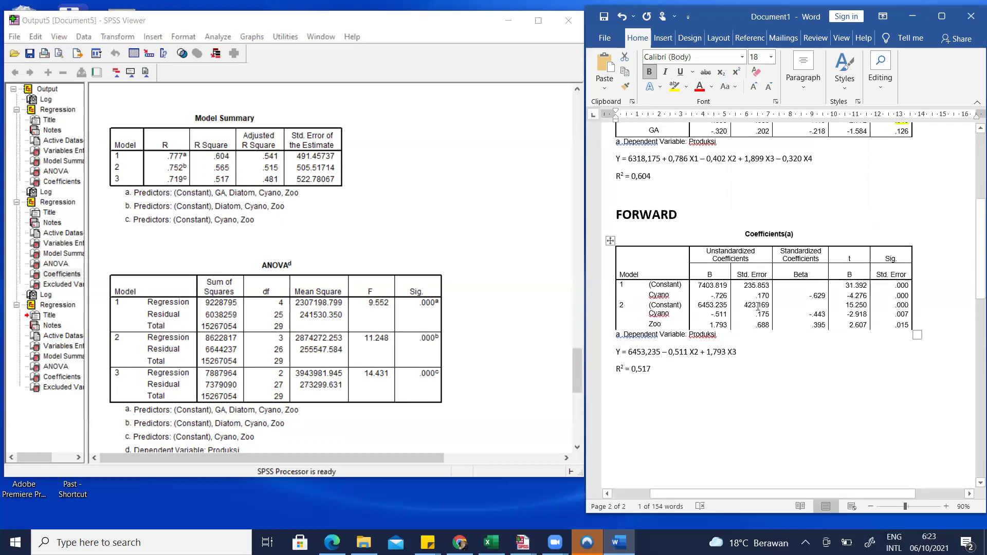
{"action": "scroll", "coordinate": [758, 306], "scroll_direction": "down", "scroll_amount": 1}
{"action": "scroll", "coordinate": [758, 306], "scroll_direction": "up", "scroll_amount": 4}
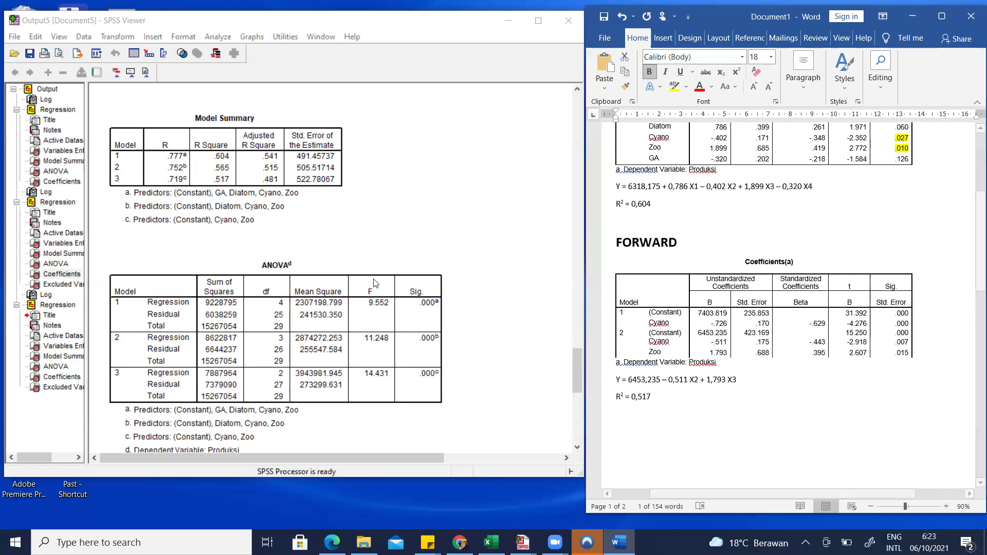
{"action": "scroll", "coordinate": [740, 215], "scroll_direction": "down", "scroll_amount": 3}
{"action": "scroll", "coordinate": [740, 215], "scroll_direction": "down", "scroll_amount": 3}
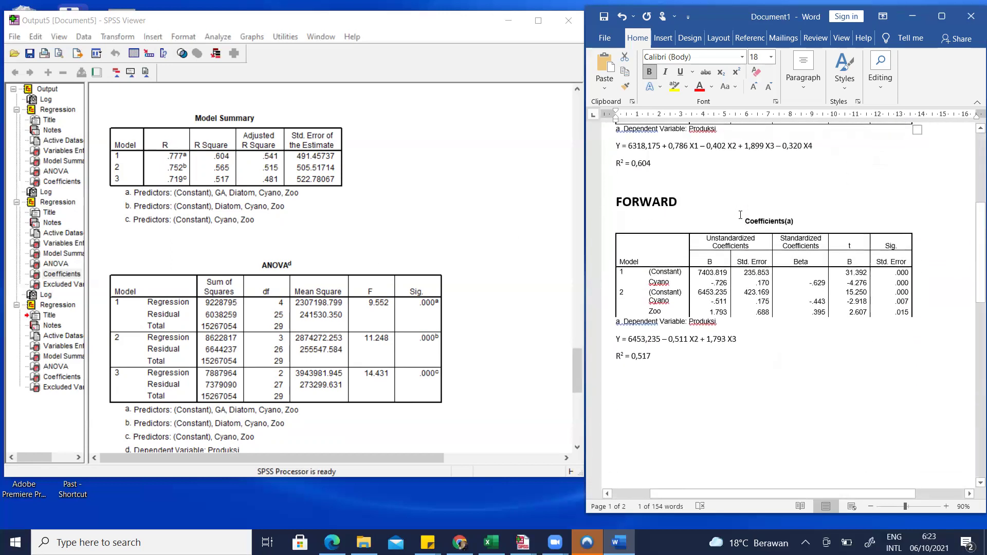
Copy the Backward regression's Coefficients table from the SPSS output and paste it under the BACKWARD heading in Word
{"action": "scroll", "coordinate": [283, 263], "scroll_direction": "down", "scroll_amount": 5}
{"action": "left_click", "coordinate": [283, 264]}
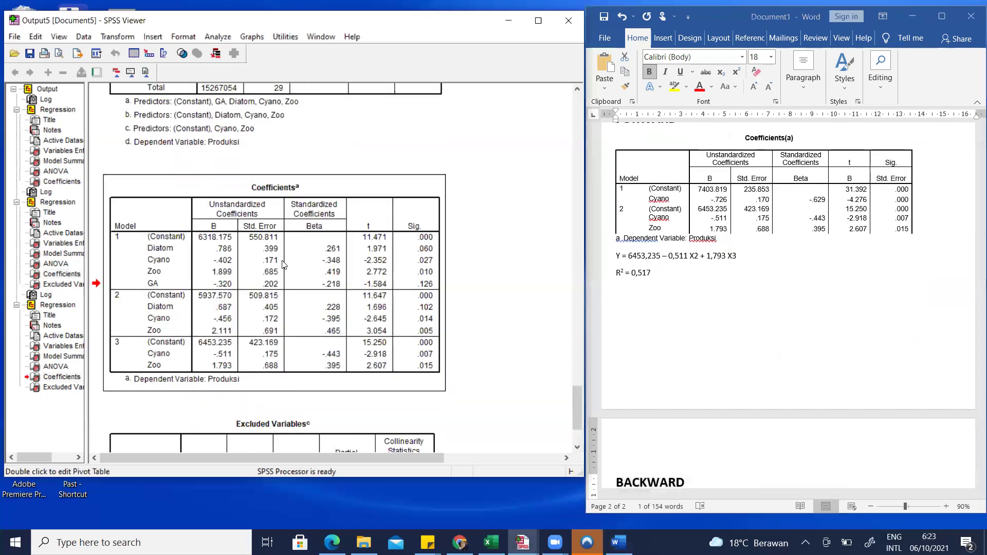
{"action": "right_click", "coordinate": [291, 262]}
{"action": "left_click", "coordinate": [321, 301]}
{"action": "scroll", "coordinate": [780, 312], "scroll_direction": "down", "scroll_amount": 5}
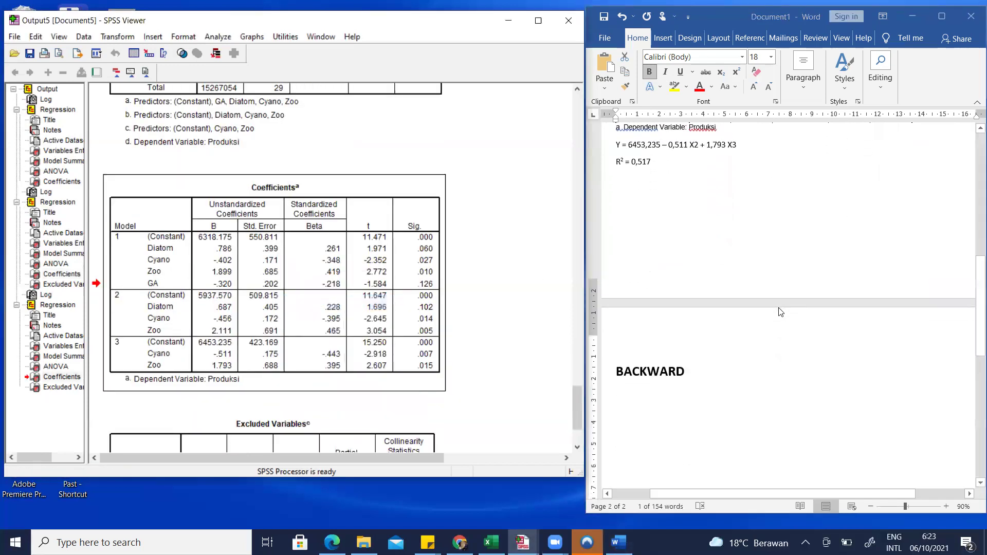
{"action": "left_click", "coordinate": [640, 298]}
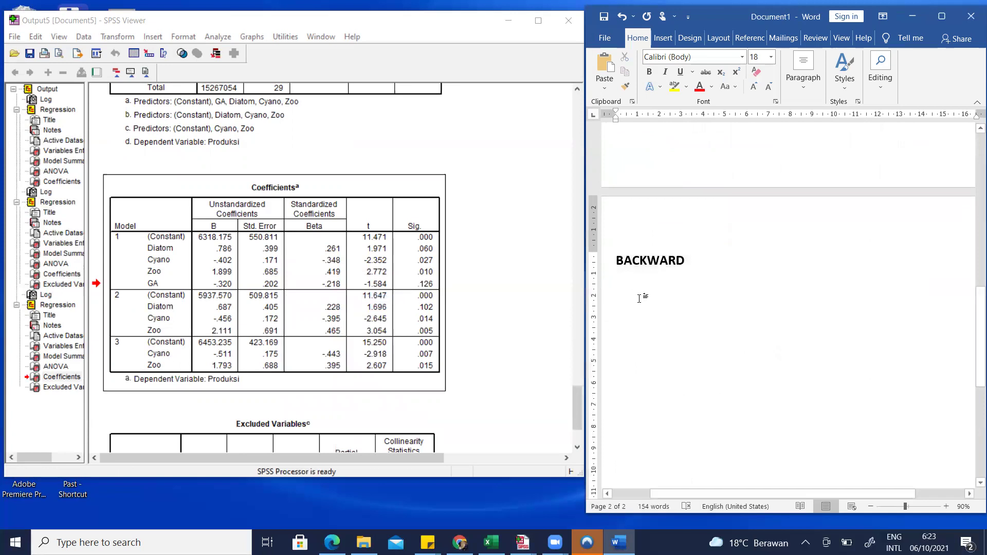
{"action": "key", "text": "ctrl+v"}
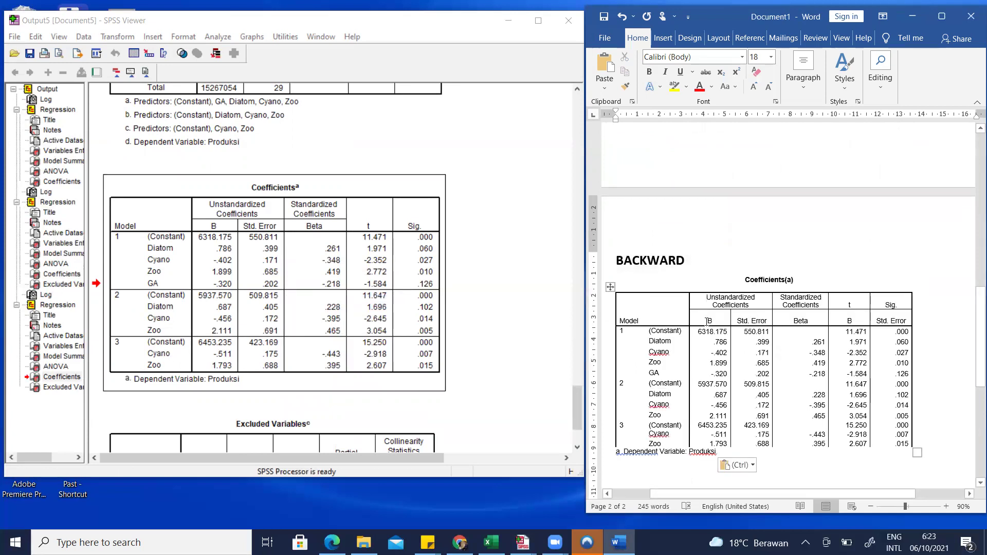
Copy the FORWARD section's equation Y = 6453,235 – 0,511 X2 + 1,793 X3 and R² = 0,517 below the BACKWARD table
{"action": "scroll", "coordinate": [706, 322], "scroll_direction": "up", "scroll_amount": 3}
{"action": "scroll", "coordinate": [638, 247], "scroll_direction": "down", "scroll_amount": 3}
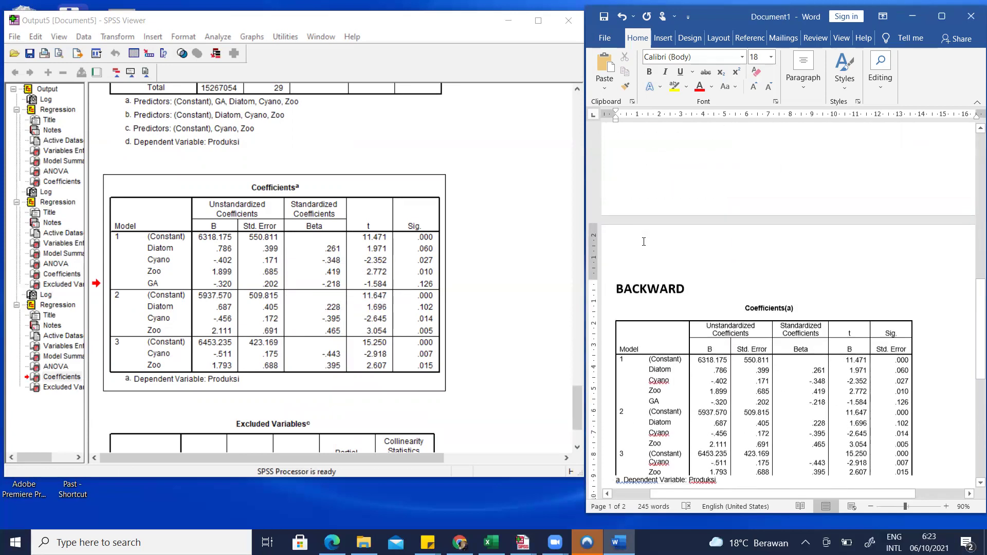
{"action": "scroll", "coordinate": [653, 216], "scroll_direction": "up", "scroll_amount": 4}
{"action": "scroll", "coordinate": [666, 192], "scroll_direction": "up", "scroll_amount": 4}
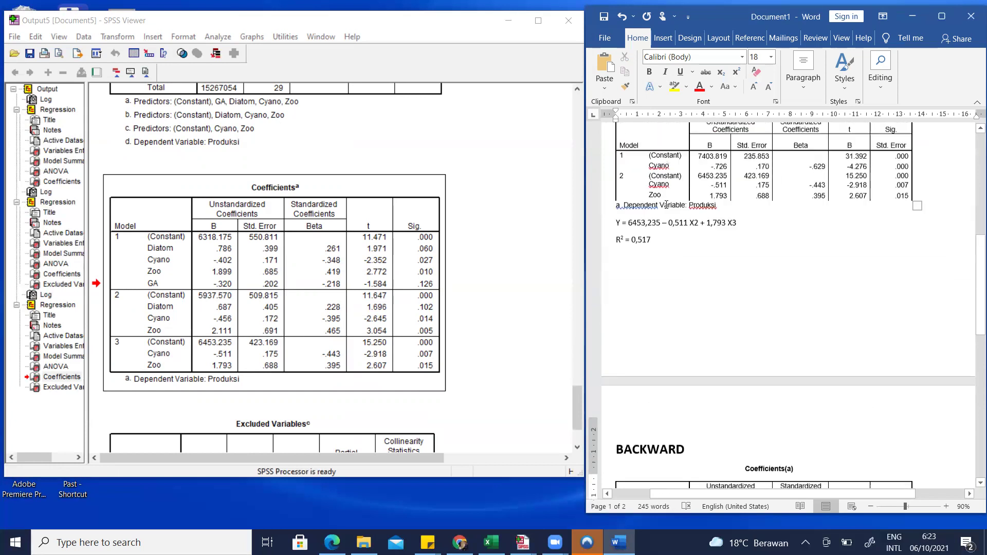
{"action": "left_click_drag", "start_coordinate": [657, 301], "coordinate": [609, 285]}
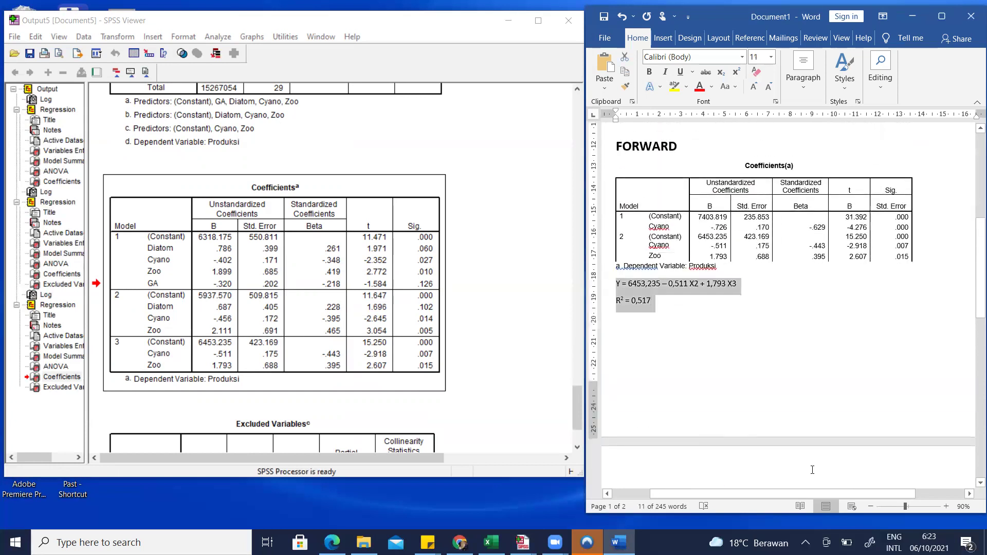
{"action": "scroll", "coordinate": [848, 416], "scroll_direction": "down", "scroll_amount": 12}
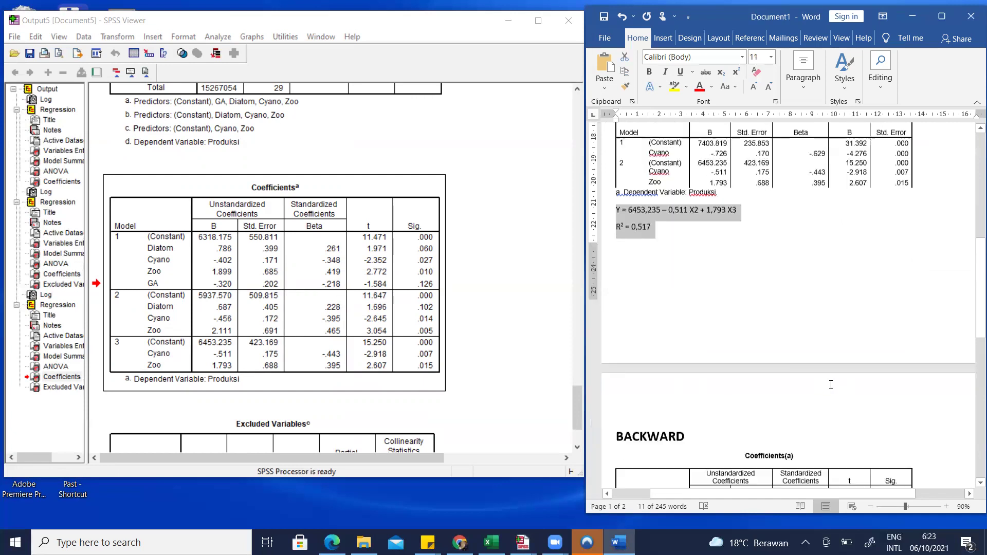
{"action": "left_click", "coordinate": [666, 368]}
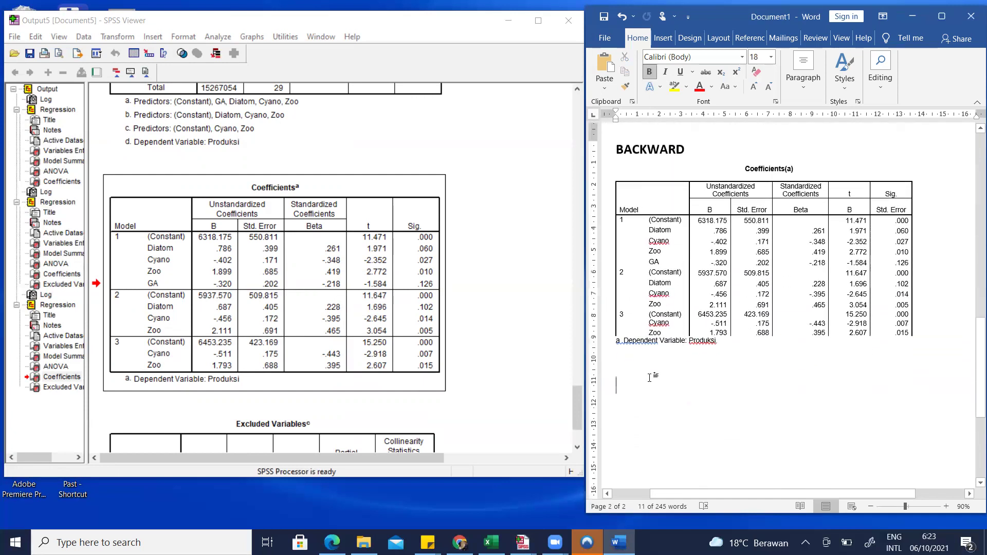
{"action": "type", "text": "Y = 6453,235 – 0,511 X2 + 1,793 X3 R² = 0,517"}
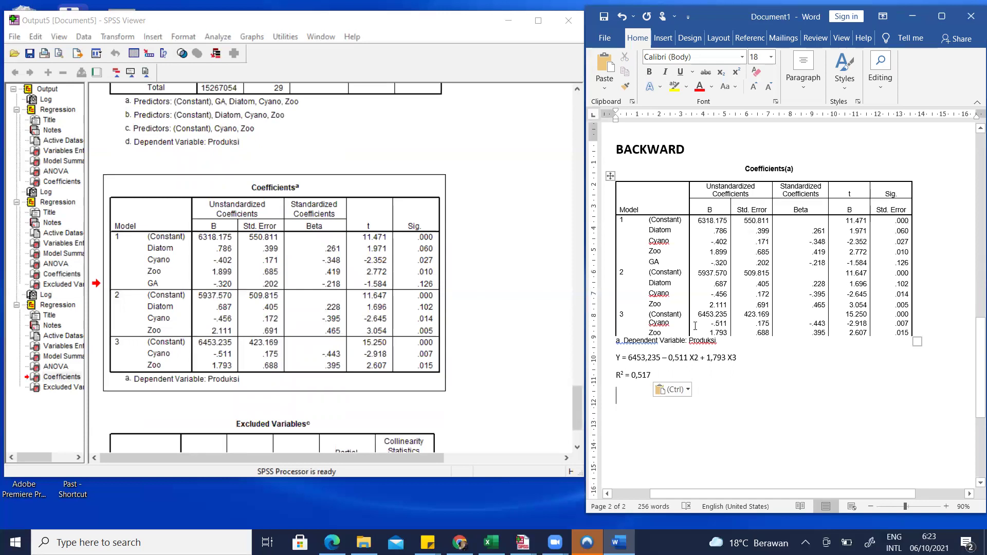
Check the third model's coefficients in the BACKWARD table and review the variables entered and removed and the Model Summary in SPSS
{"action": "left_click_drag", "start_coordinate": [705, 320], "coordinate": [717, 334]}
{"action": "left_click", "coordinate": [718, 368]}
{"action": "left_click", "coordinate": [657, 374]}
{"action": "scroll", "coordinate": [213, 271], "scroll_direction": "up", "scroll_amount": 10}
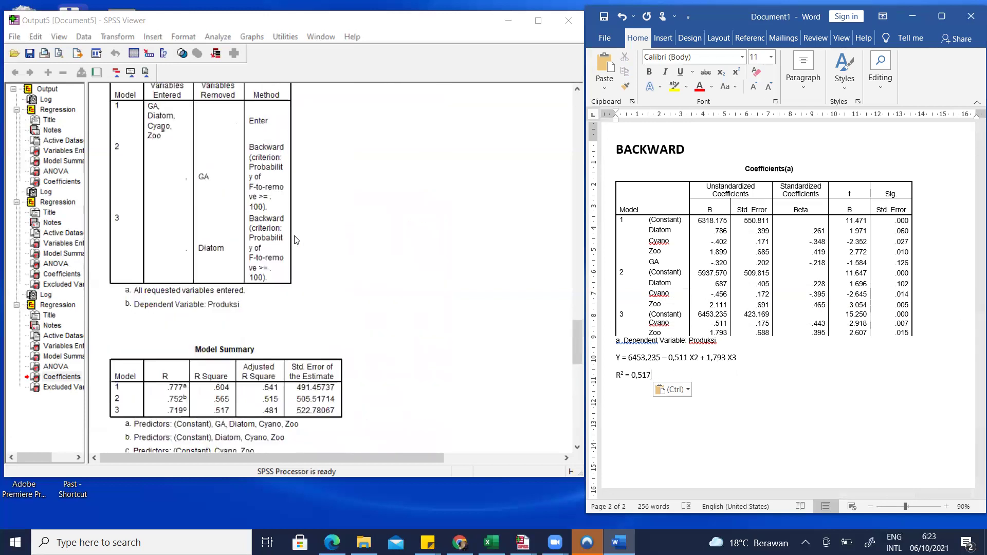
{"action": "scroll", "coordinate": [213, 271], "scroll_direction": "down", "scroll_amount": 3}
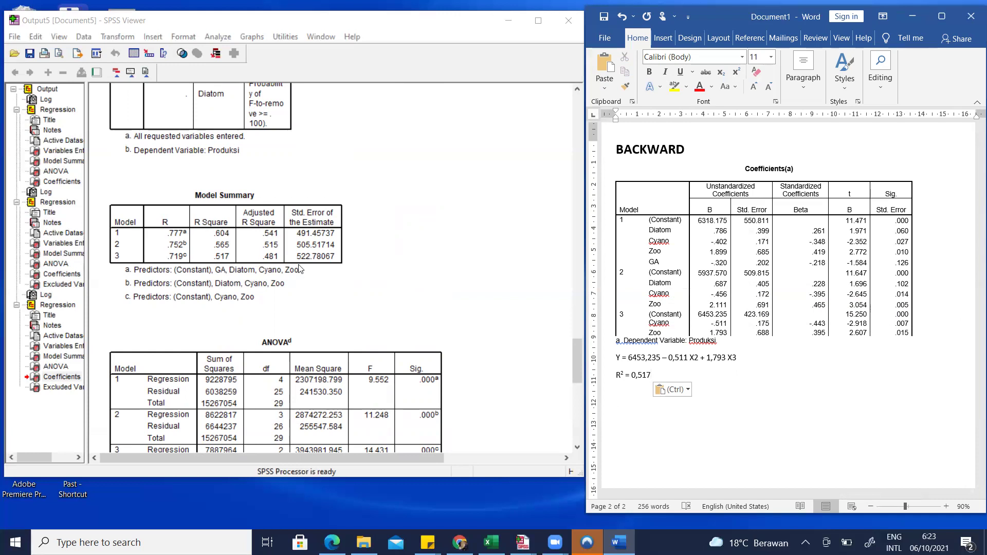
{"action": "scroll", "coordinate": [301, 266], "scroll_direction": "up", "scroll_amount": 3}
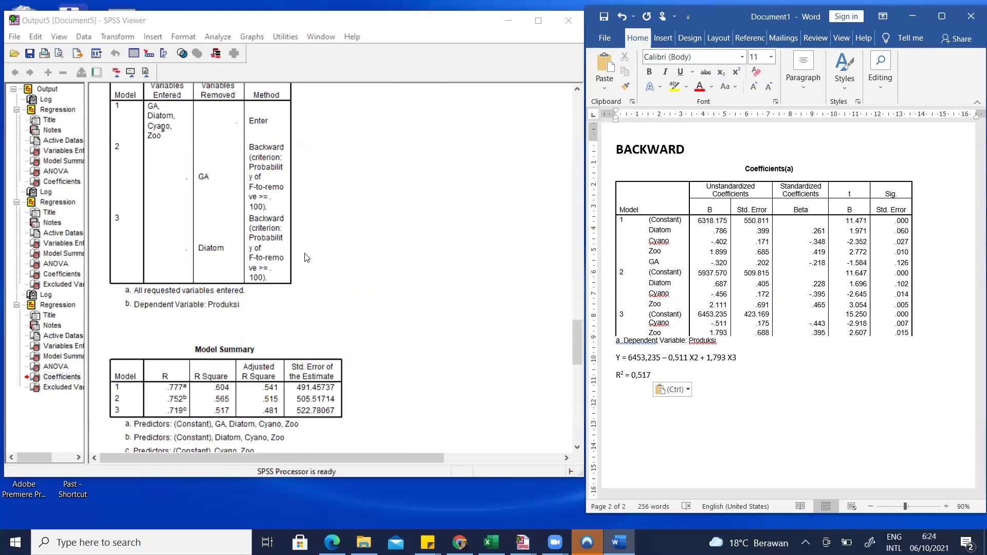
{"action": "scroll", "coordinate": [305, 255], "scroll_direction": "up", "scroll_amount": 2}
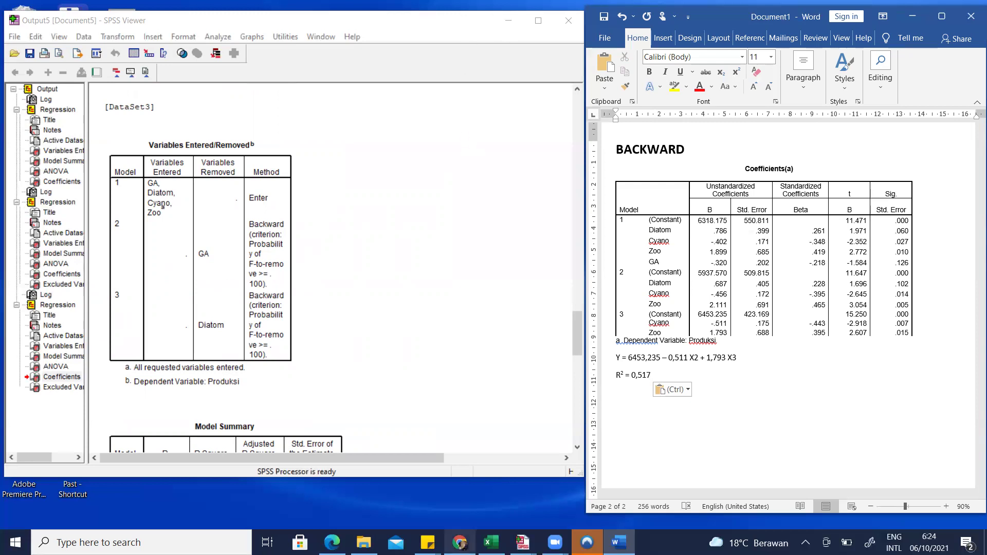
Switch to the SPSS Data Editor and run the linear regression of Produksi with the Stepwise method
{"action": "left_click", "coordinate": [523, 543]}
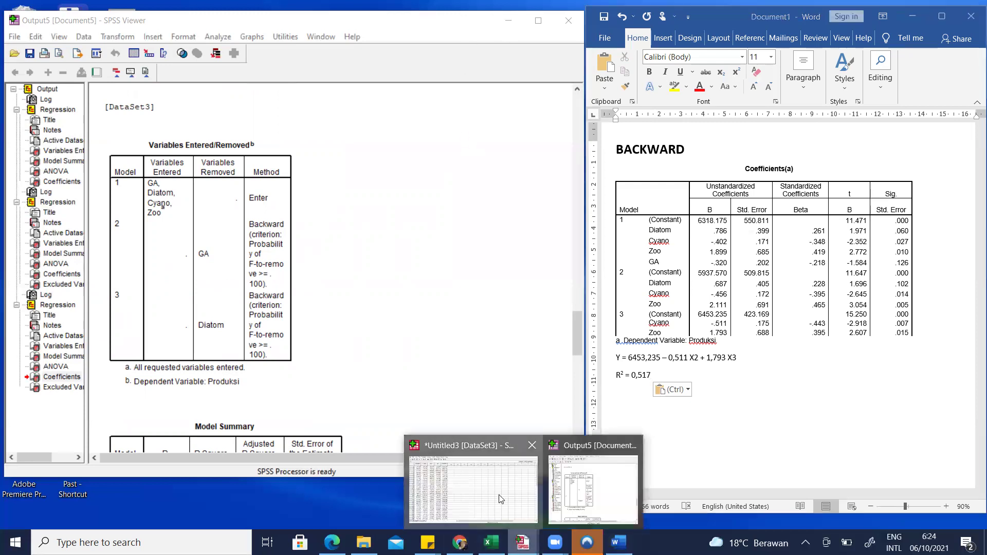
{"action": "left_click", "coordinate": [463, 517]}
{"action": "left_click", "coordinate": [144, 21]}
{"action": "mouse_move", "coordinate": [213, 149]}
{"action": "left_click", "coordinate": [303, 150]}
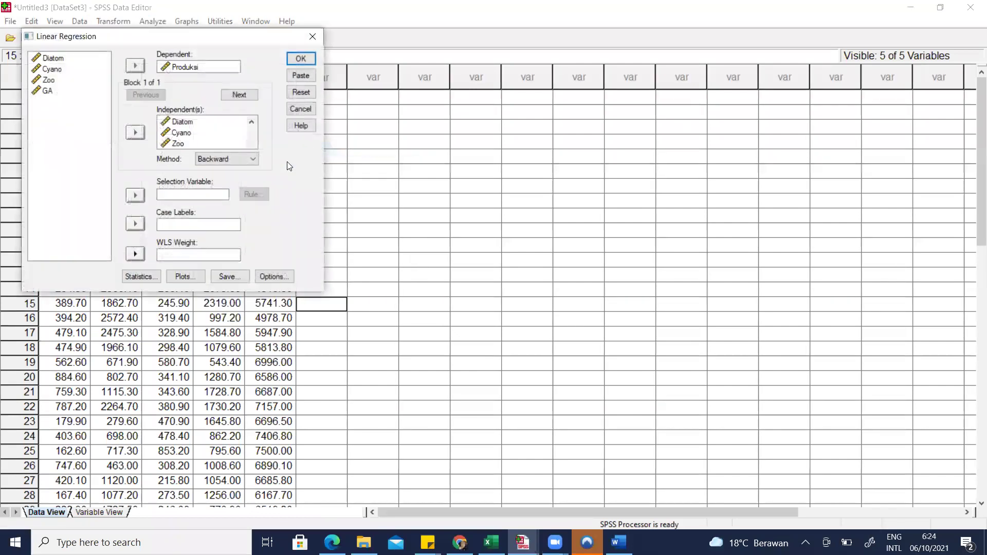
{"action": "left_click", "coordinate": [234, 157]}
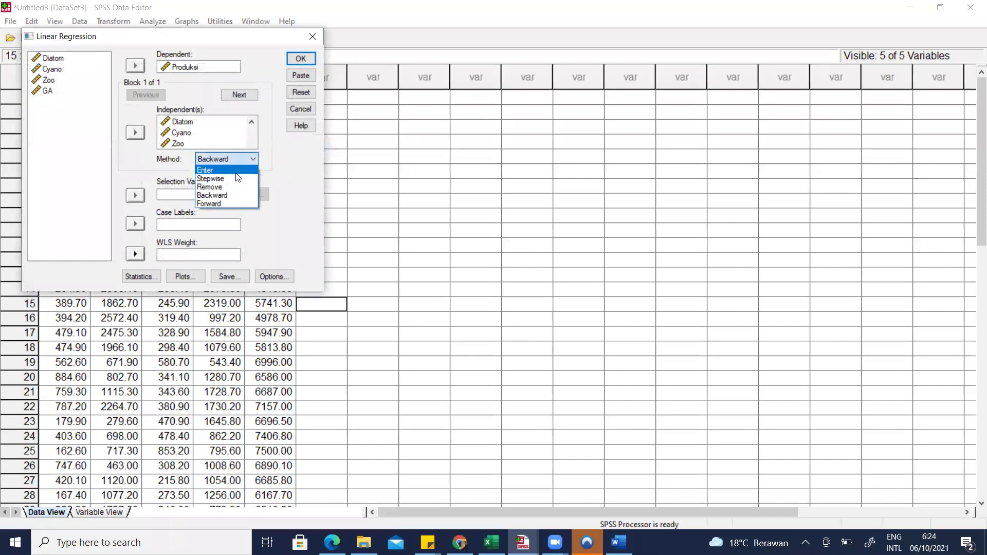
{"action": "left_click", "coordinate": [238, 179]}
{"action": "left_click", "coordinate": [307, 60]}
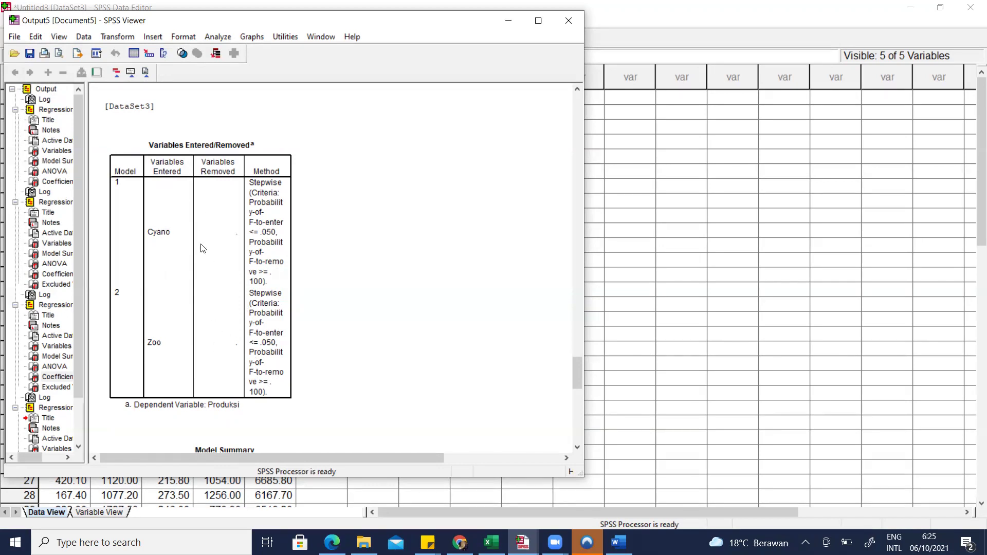
Examine the Stepwise regression's Variables Entered/Removed, Model Summary and ANOVA tables
{"action": "scroll", "coordinate": [202, 248], "scroll_direction": "down", "scroll_amount": 9}
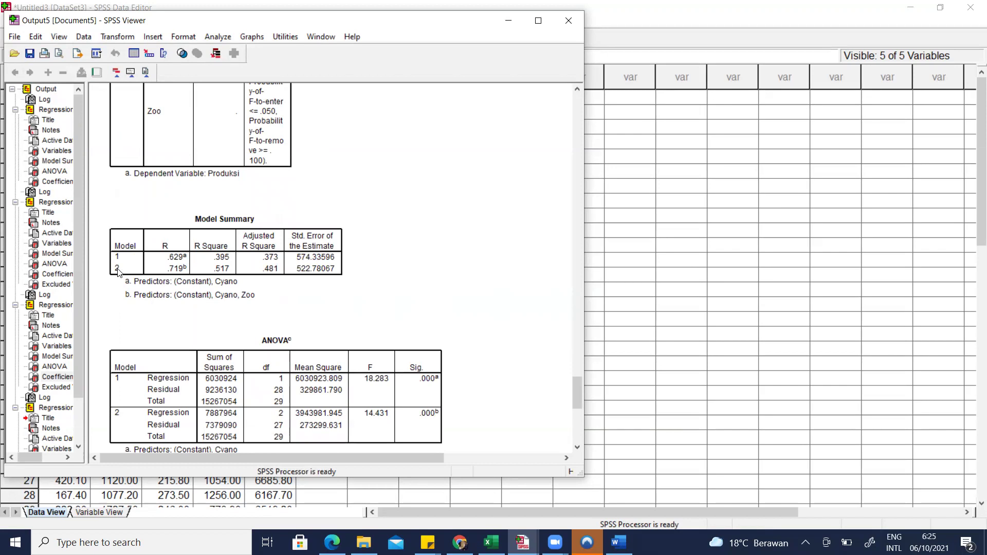
{"action": "scroll", "coordinate": [118, 270], "scroll_direction": "down", "scroll_amount": 6}
{"action": "scroll", "coordinate": [123, 241], "scroll_direction": "up", "scroll_amount": 3}
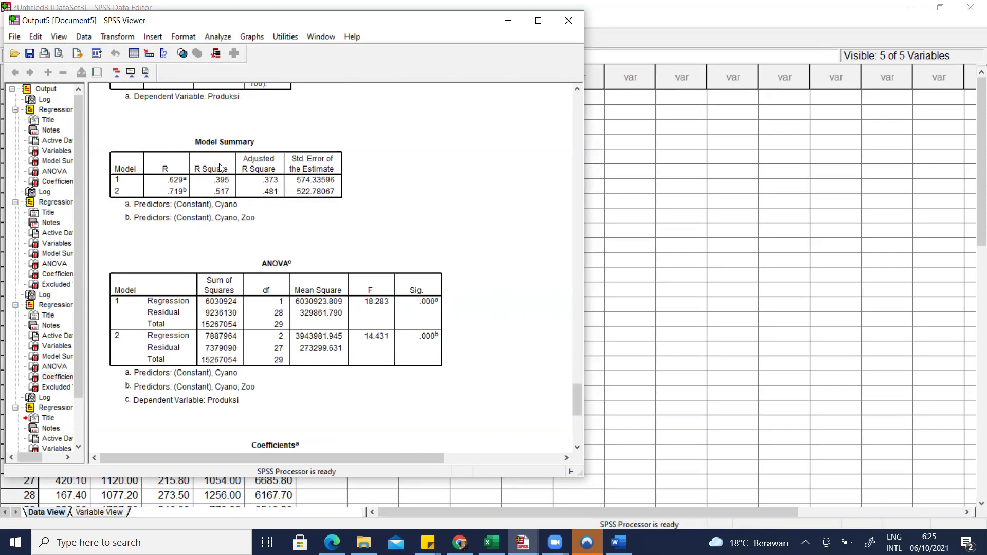
{"action": "scroll", "coordinate": [216, 213], "scroll_direction": "up", "scroll_amount": 9}
{"action": "scroll", "coordinate": [216, 212], "scroll_direction": "up", "scroll_amount": 3}
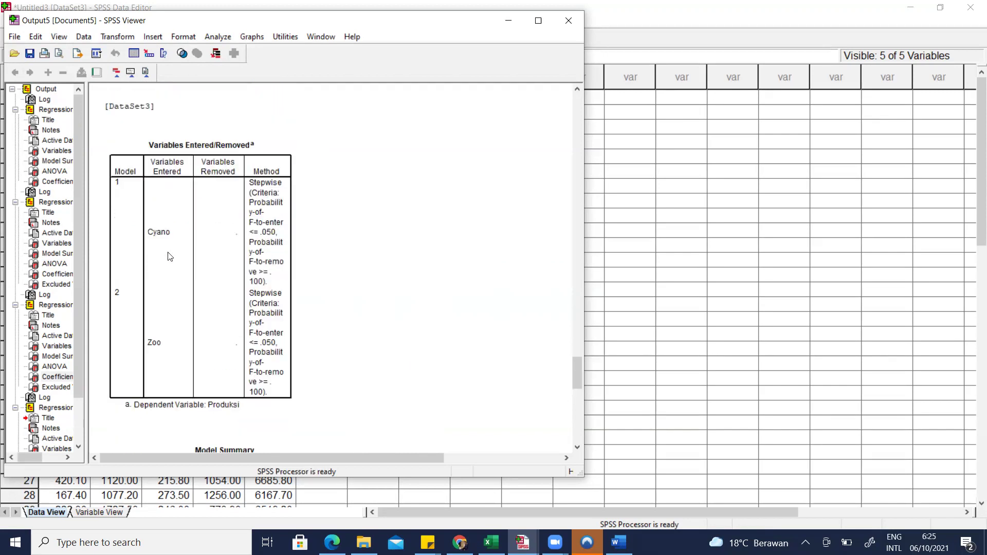
{"action": "scroll", "coordinate": [131, 264], "scroll_direction": "down", "scroll_amount": 12}
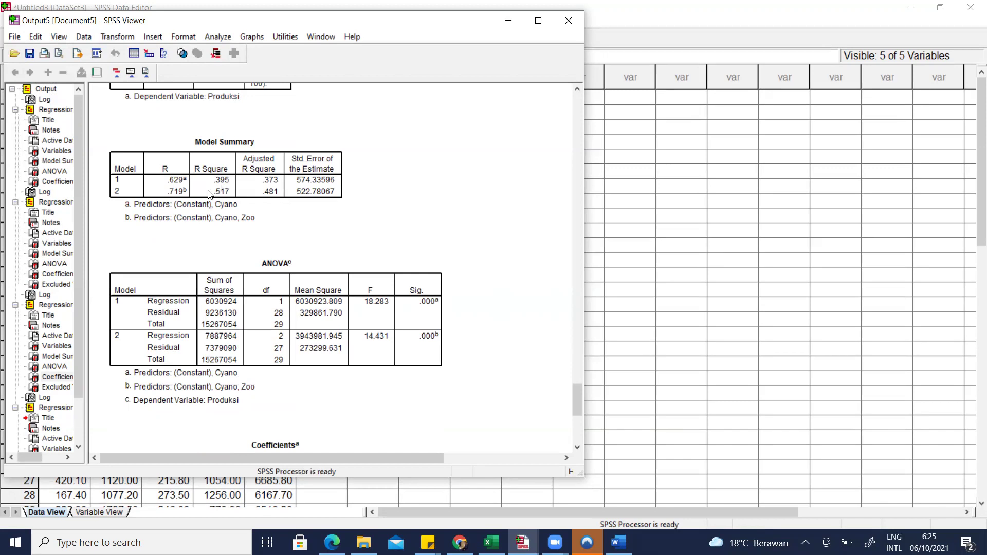
{"action": "scroll", "coordinate": [208, 191], "scroll_direction": "up", "scroll_amount": 3}
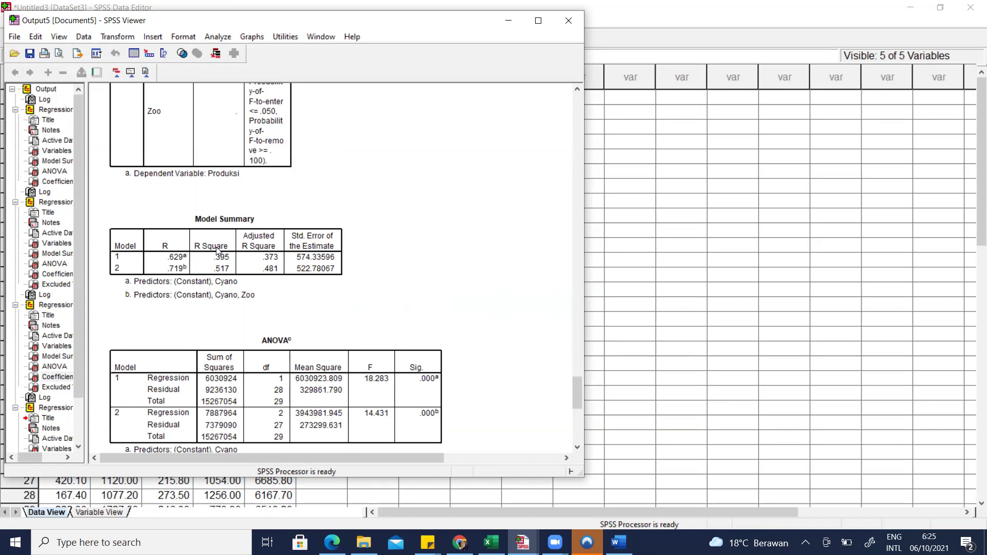
Copy the Stepwise regression's Coefficients table from the SPSS output
{"action": "scroll", "coordinate": [219, 251], "scroll_direction": "down", "scroll_amount": 14}
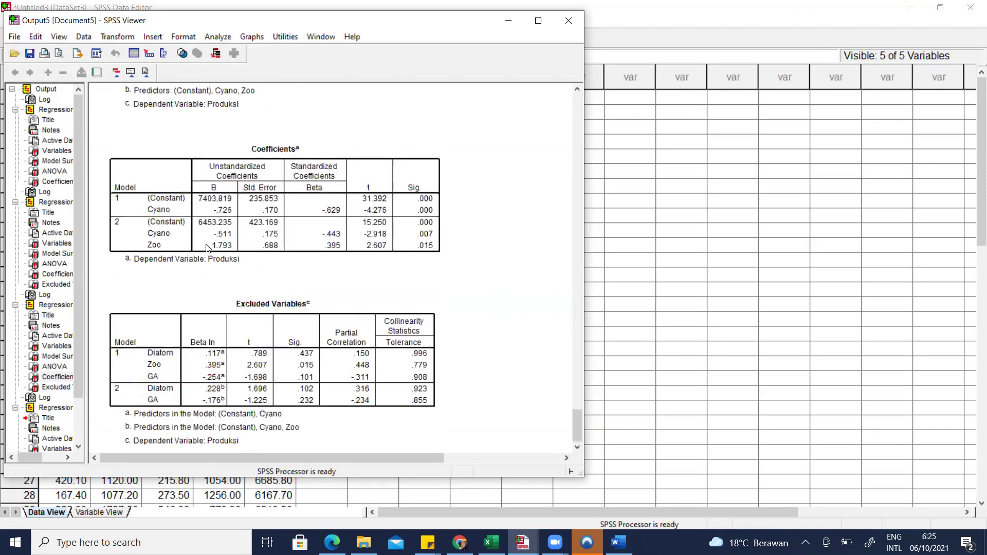
{"action": "left_click", "coordinate": [239, 216]}
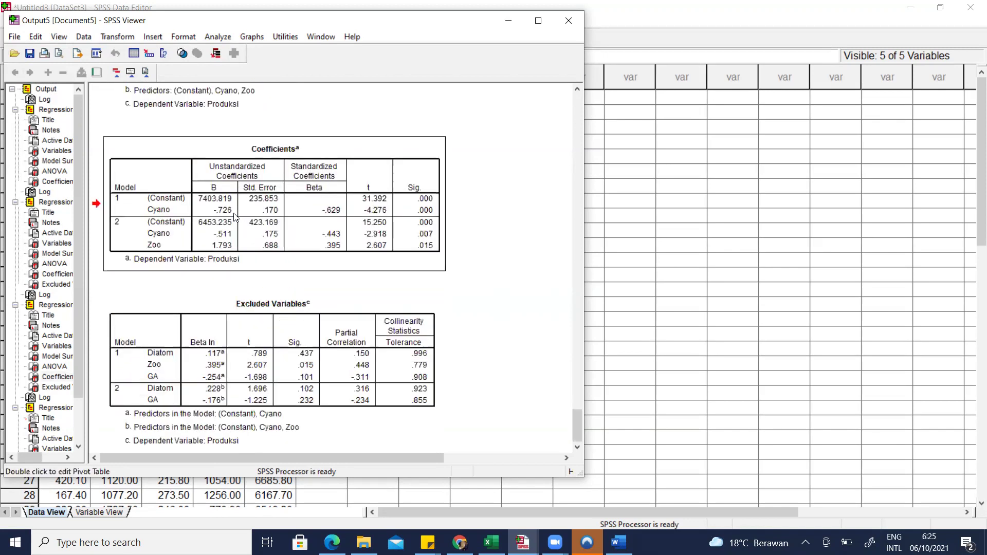
{"action": "right_click", "coordinate": [224, 248]}
{"action": "left_click", "coordinate": [247, 300]}
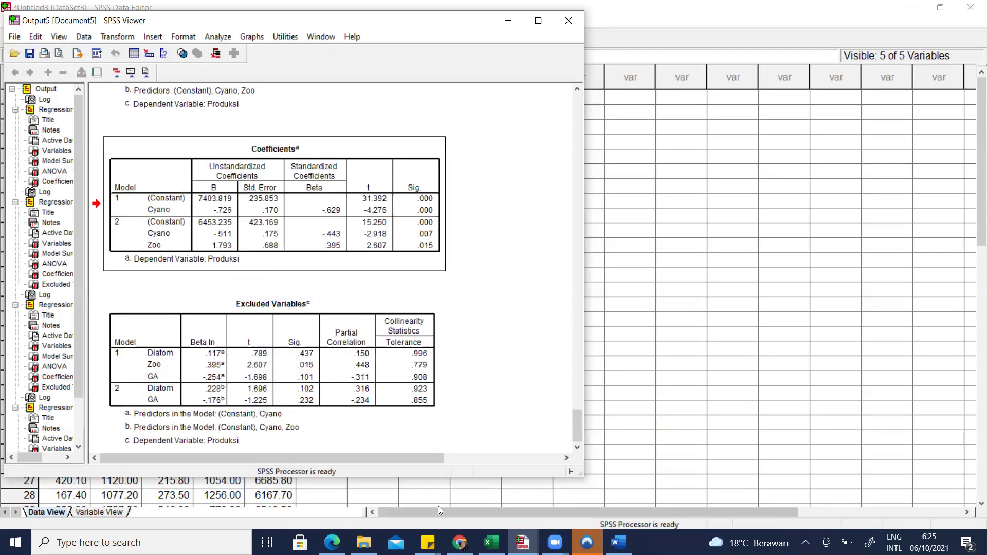
Switch to Word and add the text STEPWISE below the BACKWARD results, with the copied Coefficients table pasted beneath it
{"action": "left_click", "coordinate": [619, 543]}
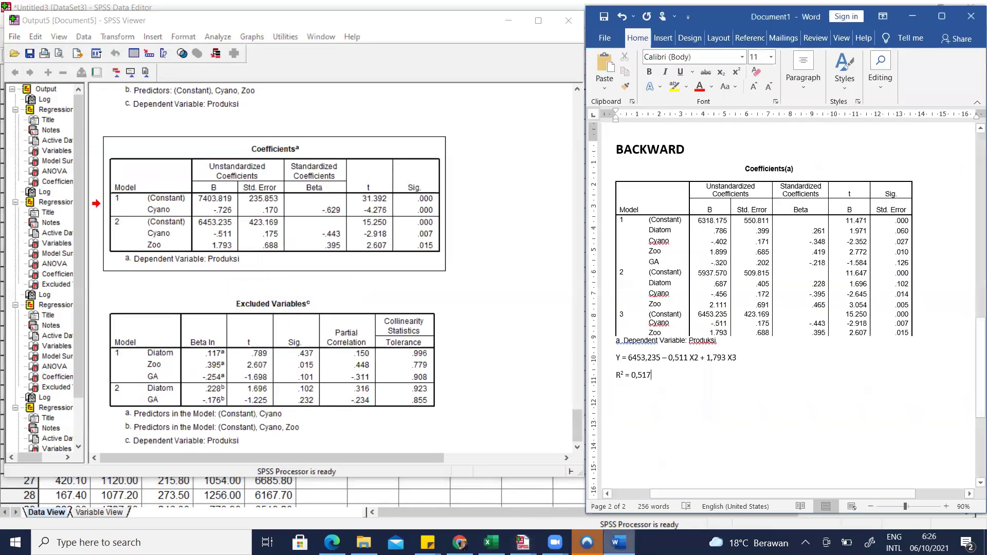
{"action": "type", "text": "STEP"}
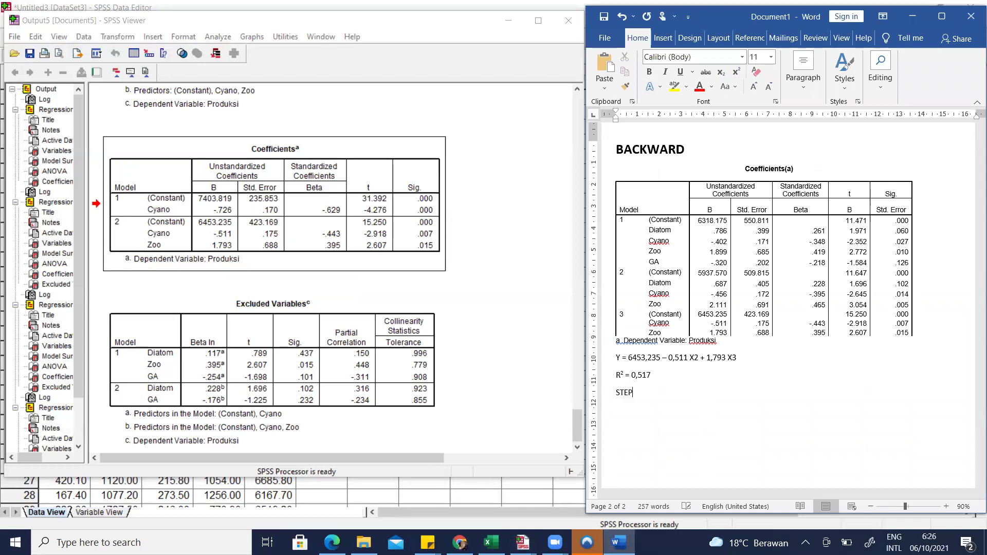
{"action": "type", "text": "WISE"}
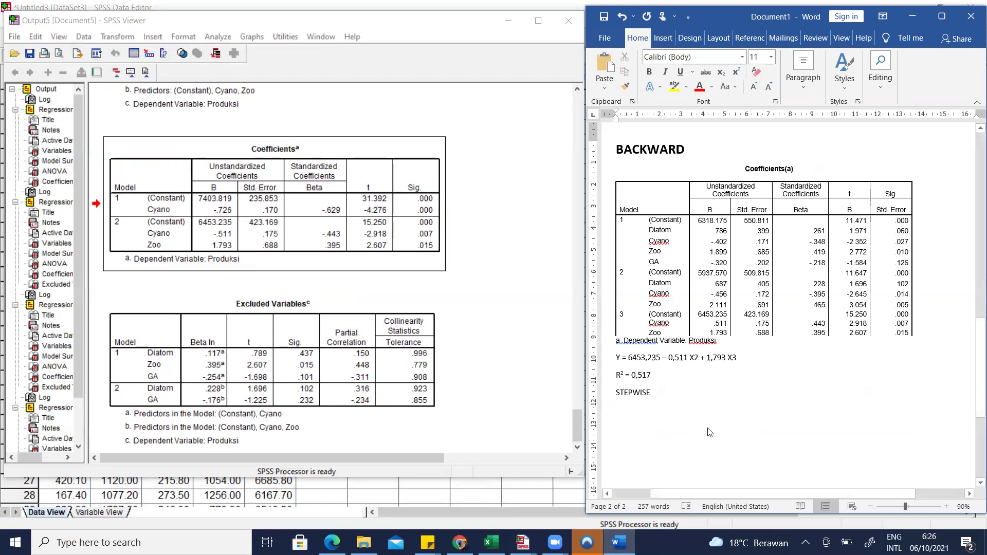
{"action": "key", "text": "ctrl+v"}
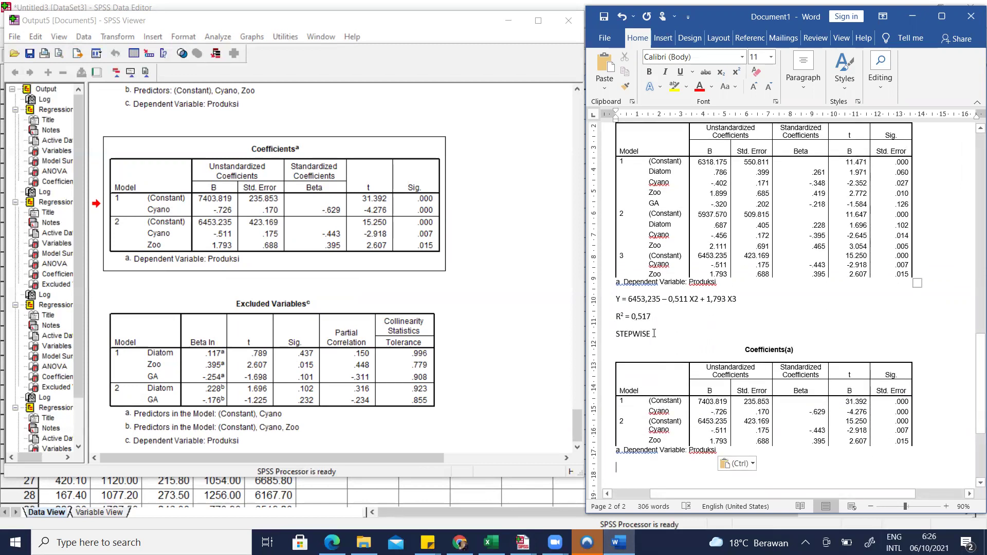
Format the STEPWISE heading as bold at 18 pt
{"action": "triple_click", "coordinate": [618, 334]}
{"action": "left_click", "coordinate": [649, 71]}
{"action": "left_click", "coordinate": [753, 86]}
{"action": "left_click", "coordinate": [753, 86]}
{"action": "left_click", "coordinate": [753, 87]}
{"action": "left_click", "coordinate": [753, 87]}
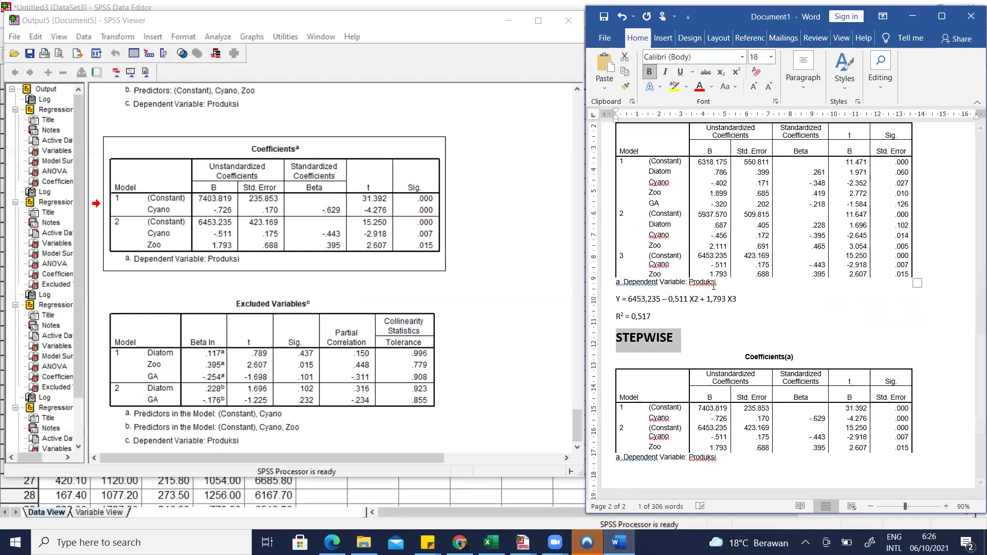
Copy the BACKWARD equation and R² lines directly beneath the STEPWISE table, and insert an empty line above the STEPWISE heading
{"action": "left_click_drag", "start_coordinate": [617, 299], "coordinate": [683, 323]}
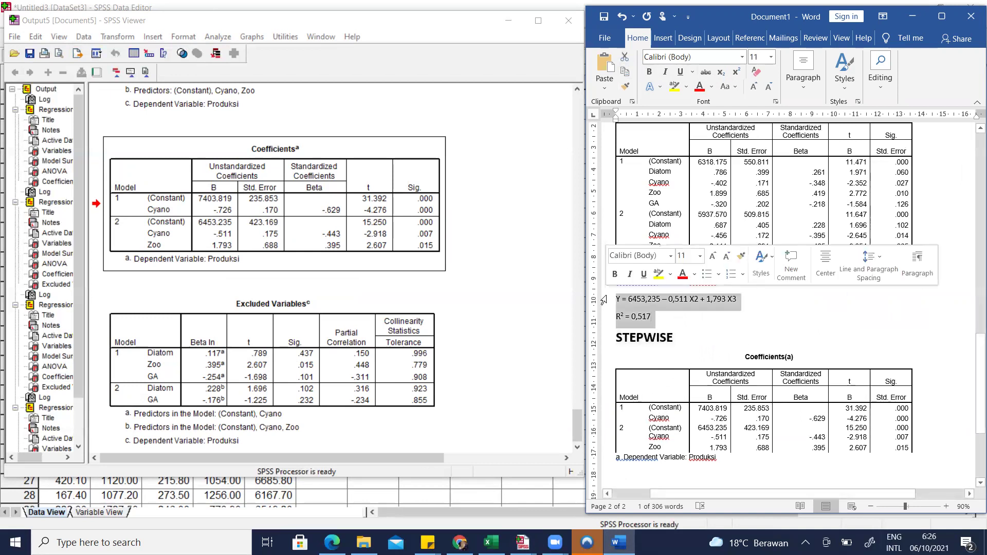
{"action": "key", "text": "ctrl+c"}
{"action": "scroll", "coordinate": [683, 322], "scroll_direction": "down", "scroll_amount": 3}
{"action": "left_click", "coordinate": [655, 407]}
{"action": "key", "text": "ctrl+v"}
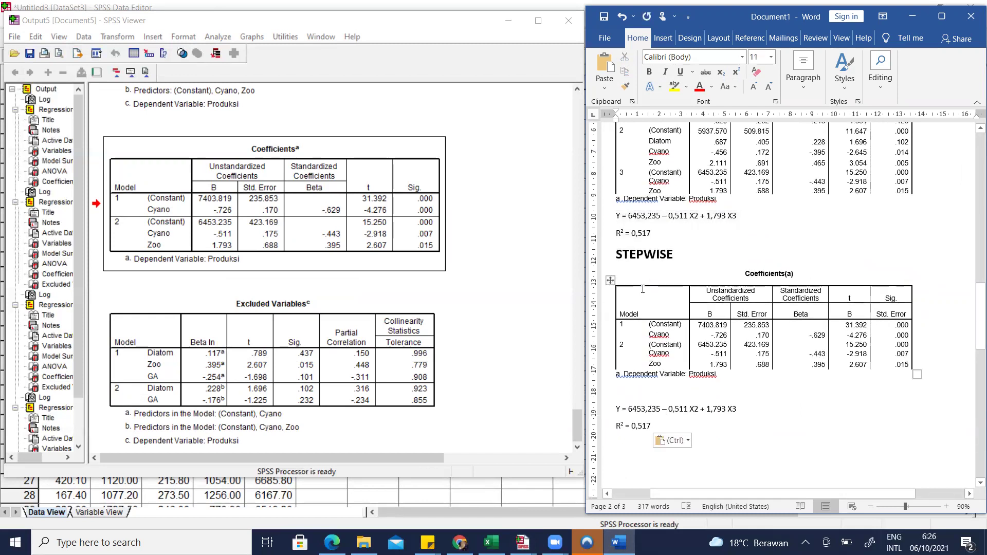
{"action": "key", "text": "Delete"}
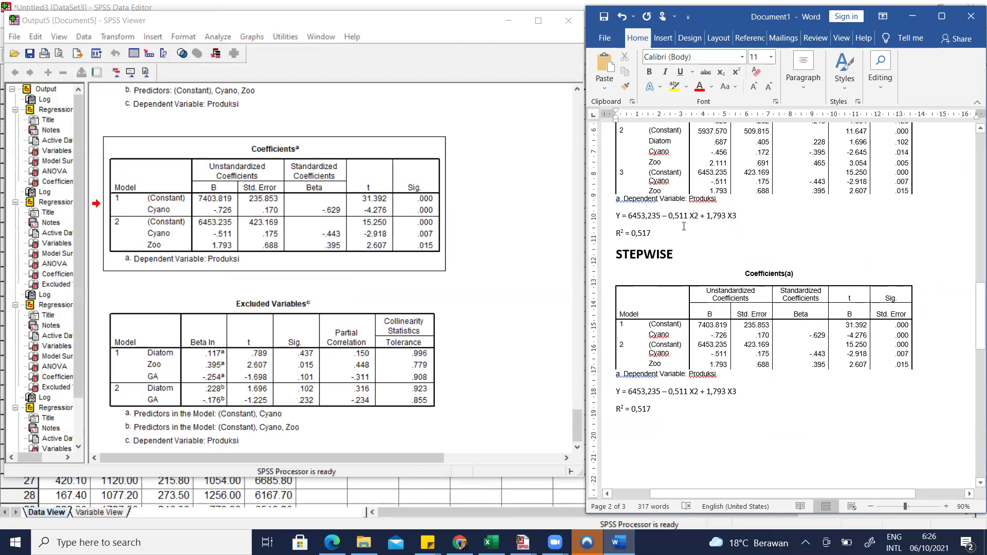
{"action": "left_click", "coordinate": [614, 259]}
{"action": "key", "text": "Return"}
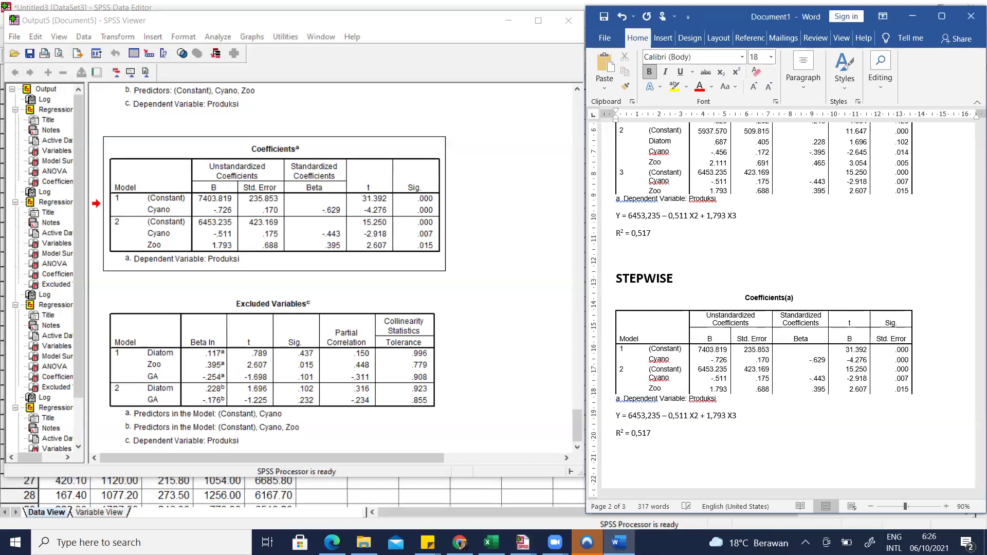